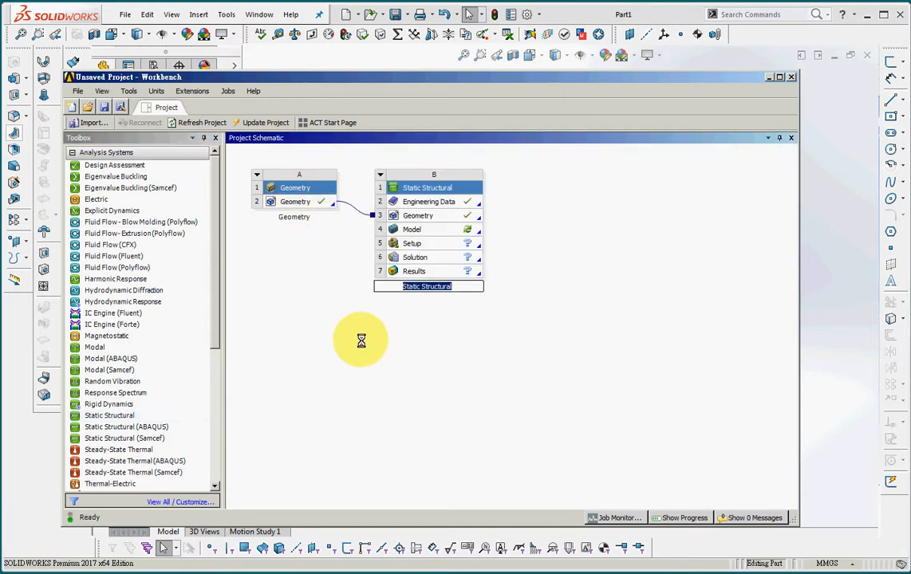
# Step: Open the Static Structural system's Model for editing
pyautogui.click(435, 229)
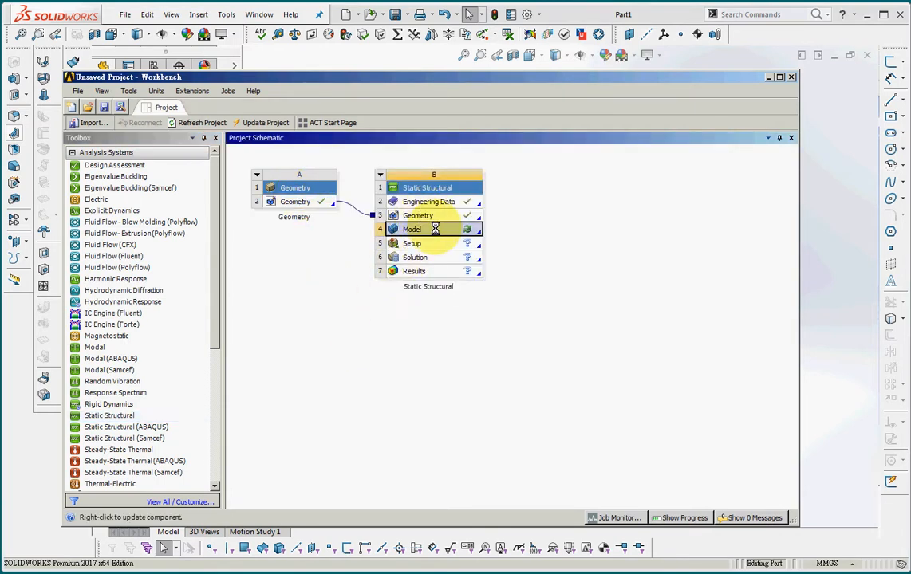
pyautogui.rightClick(436, 230)
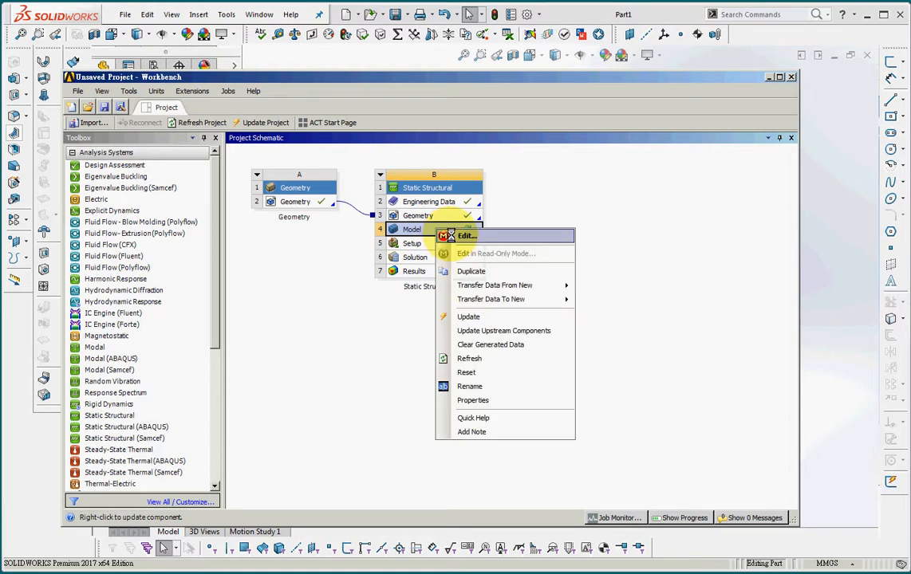
pyautogui.click(468, 237)
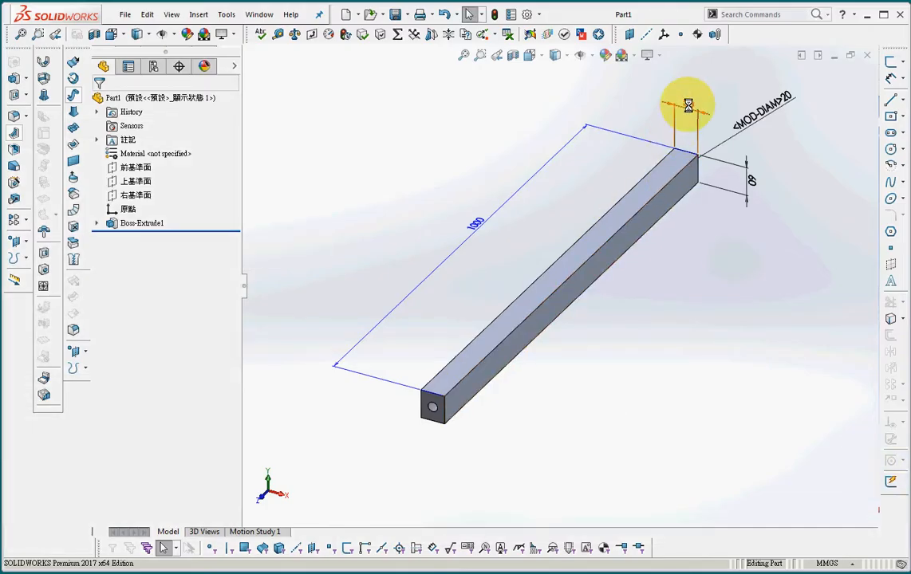
# Step: In SOLIDWORKS, set the beam section's height dimension H_DS to 50 mm and rebuild the part
pyautogui.click(688, 104)
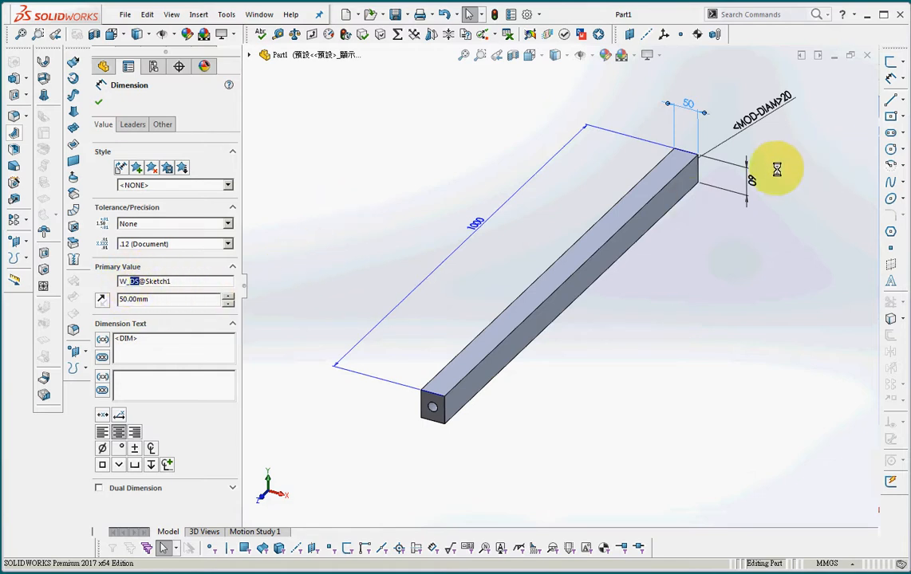
pyautogui.click(750, 181)
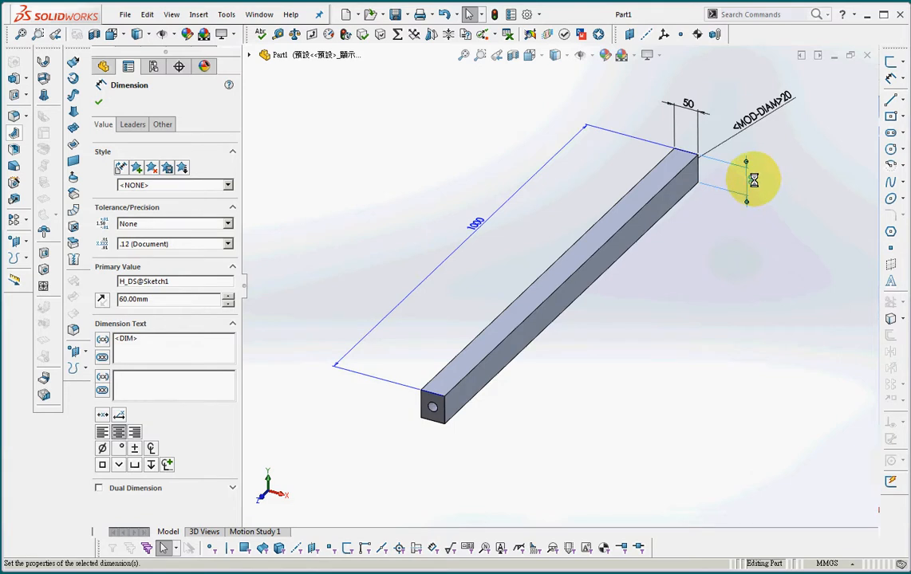
pyautogui.doubleClick(754, 181)
pyautogui.write('50')
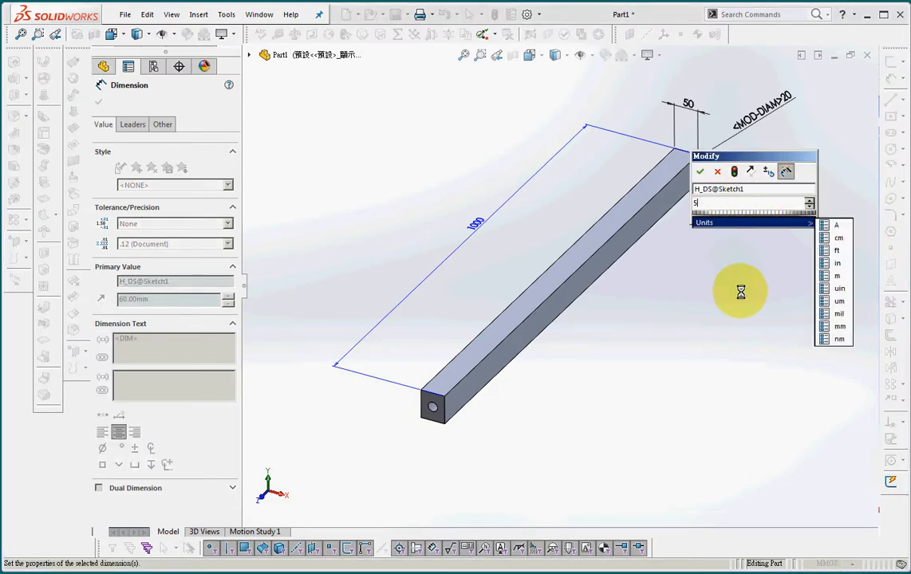
pyautogui.click(699, 171)
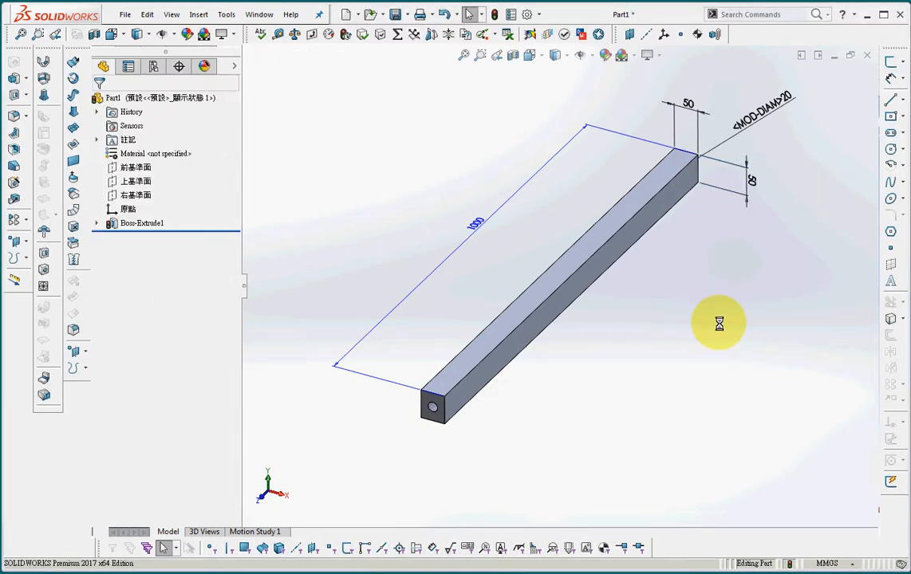
pyautogui.click(495, 15)
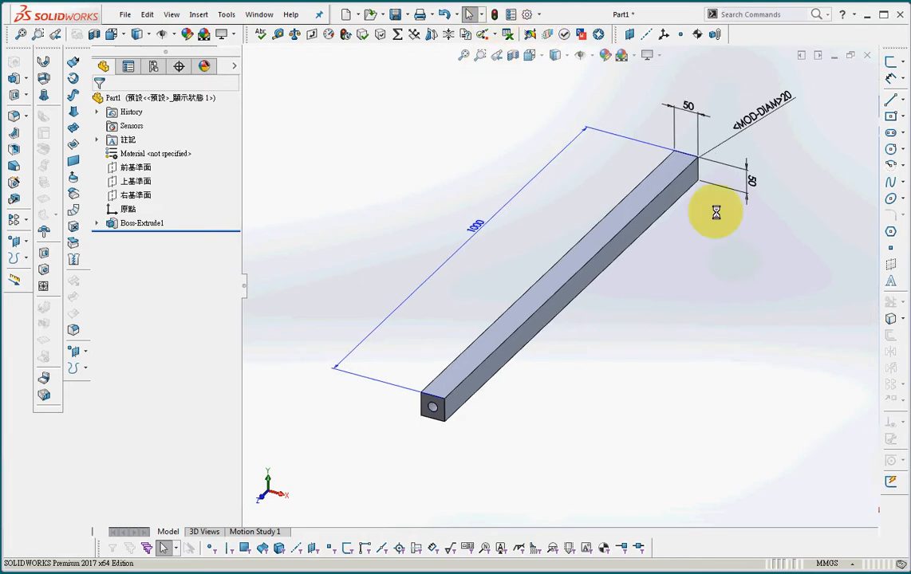
# Step: Check the parameter names of the beam's height and hole-diameter dimensions
pyautogui.click(753, 181)
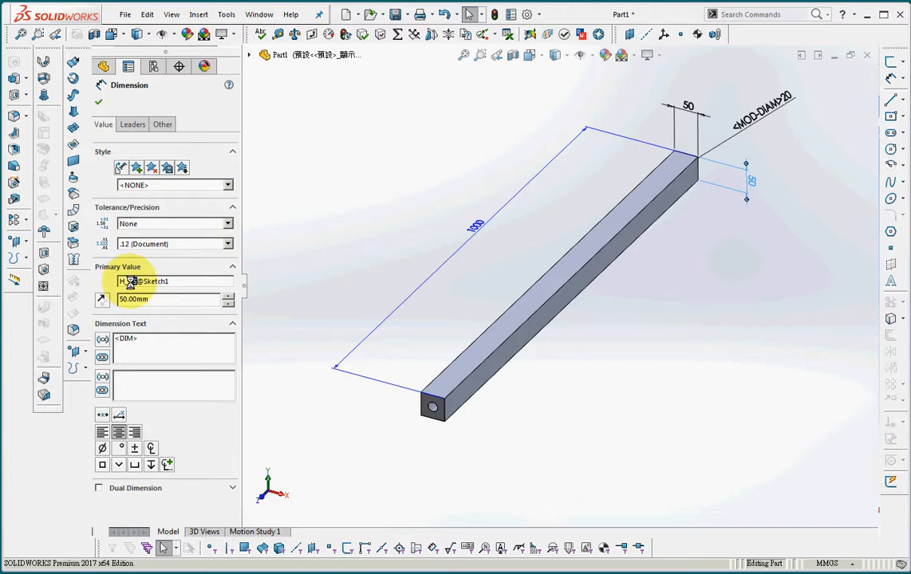
pyautogui.click(362, 180)
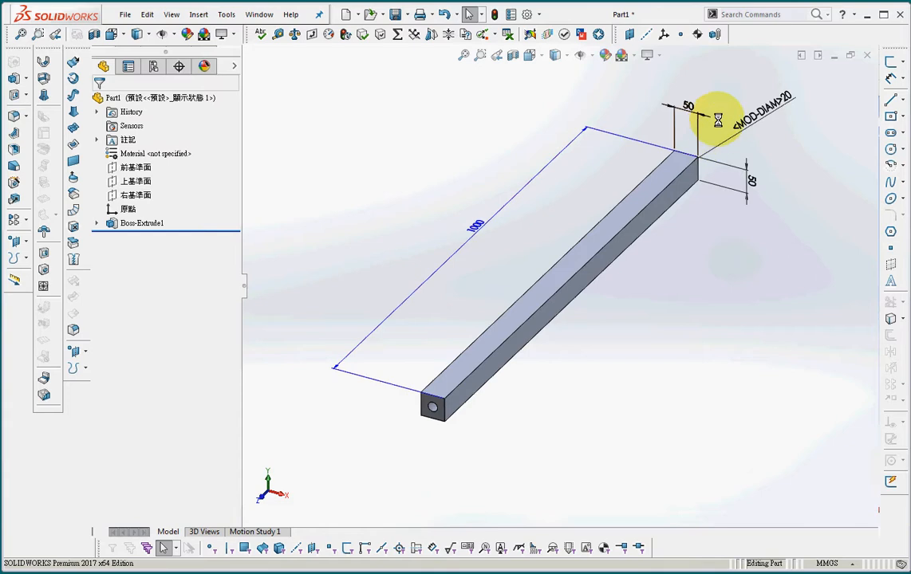
pyautogui.click(778, 107)
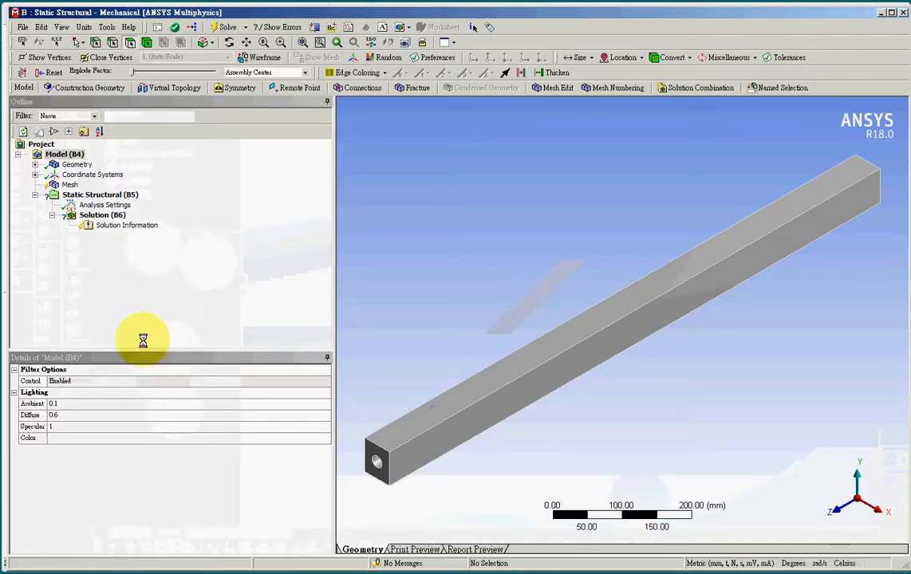
# Step: In ANSYS Mechanical, update the model's geometry from its CAD source
pyautogui.click(36, 163)
pyautogui.click(80, 164)
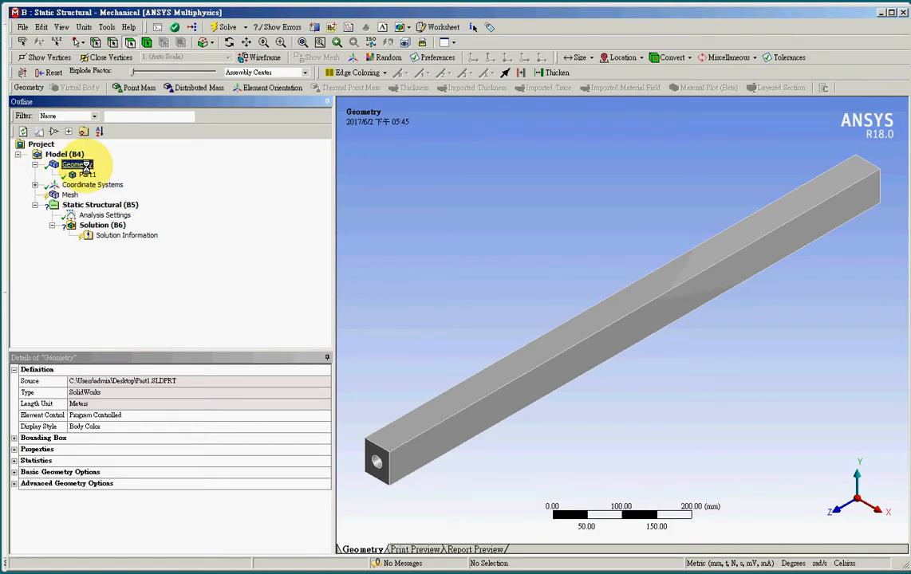
pyautogui.rightClick(86, 167)
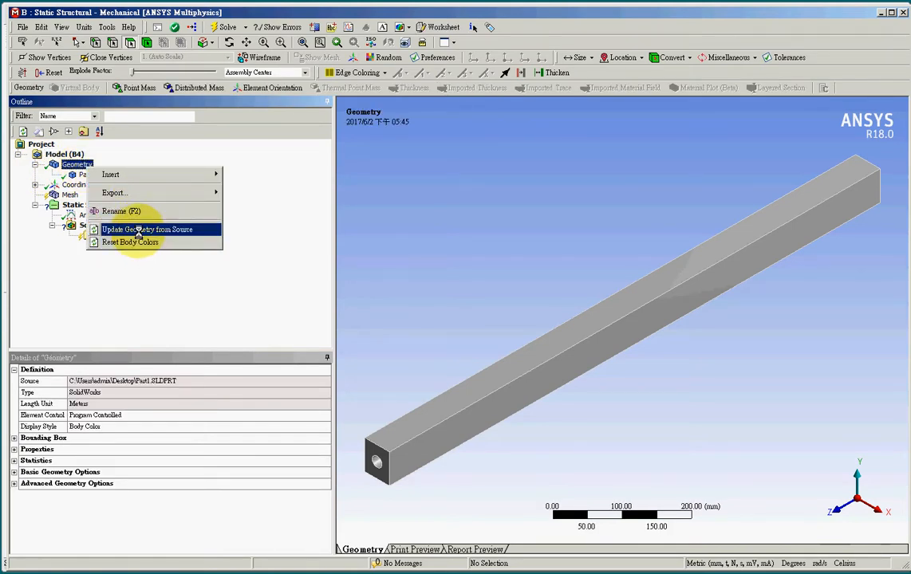
pyautogui.click(139, 229)
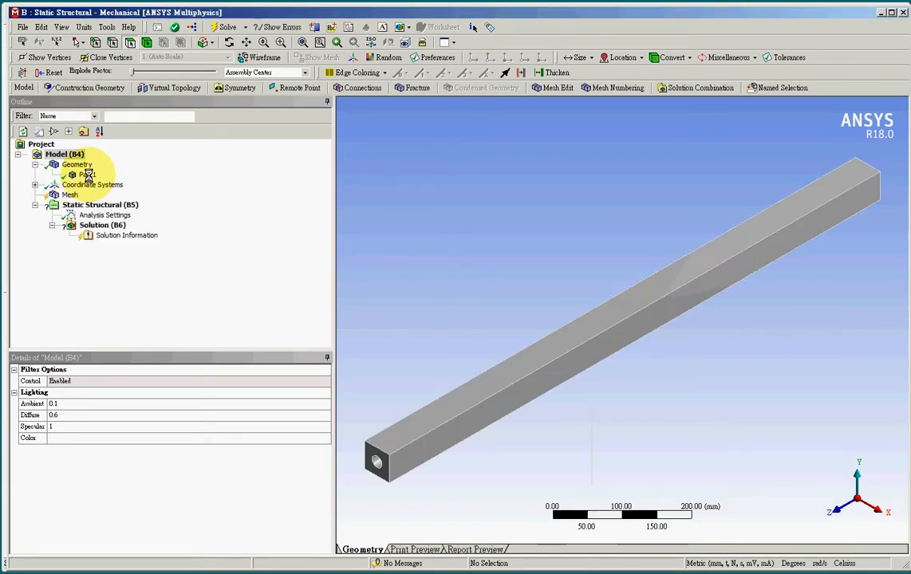
# Step: Examine the CAD parameters listed in the details of Part1
pyautogui.click(86, 175)
pyautogui.moveTo(326, 495); pyautogui.dragTo(340, 550)
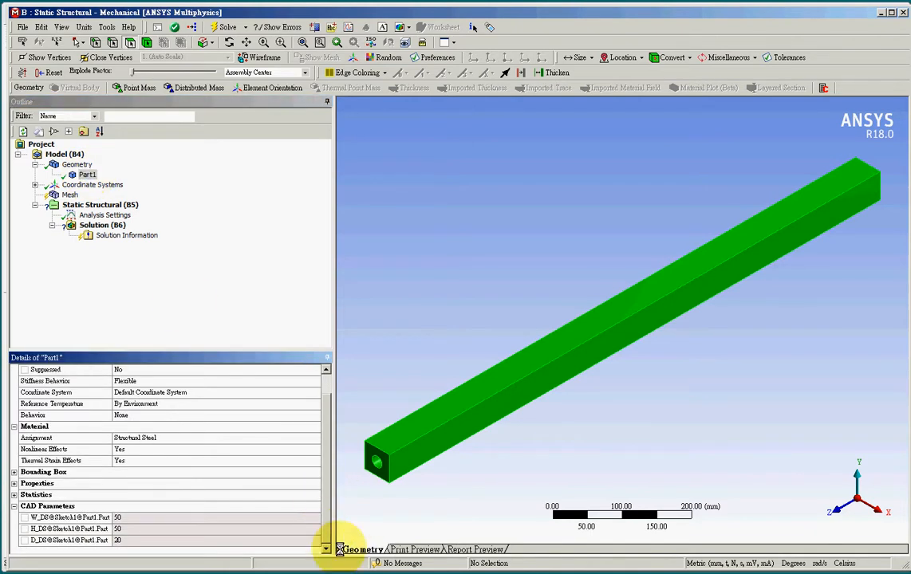
pyautogui.click(177, 330)
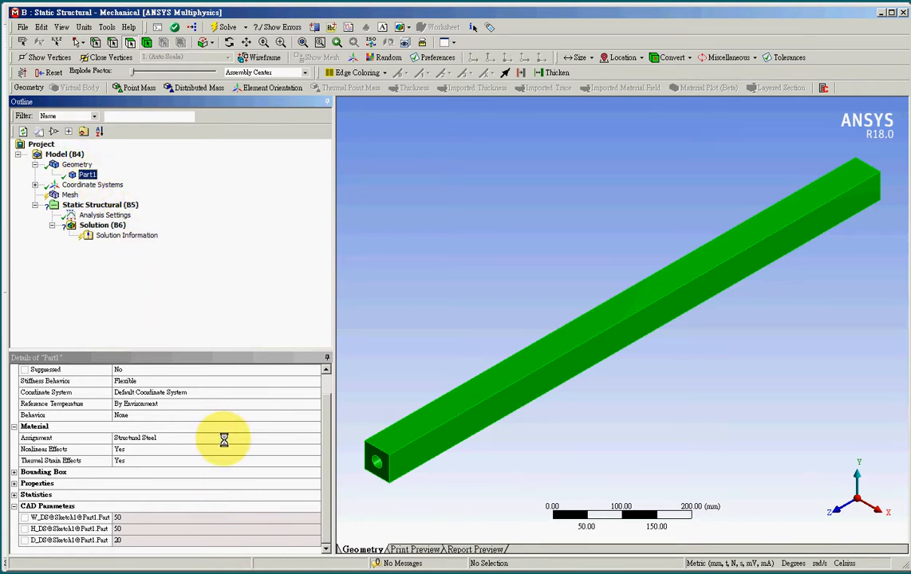
# Step: Update the mesh to generate elements on the beam
pyautogui.click(69, 195)
pyautogui.rightClick(69, 195)
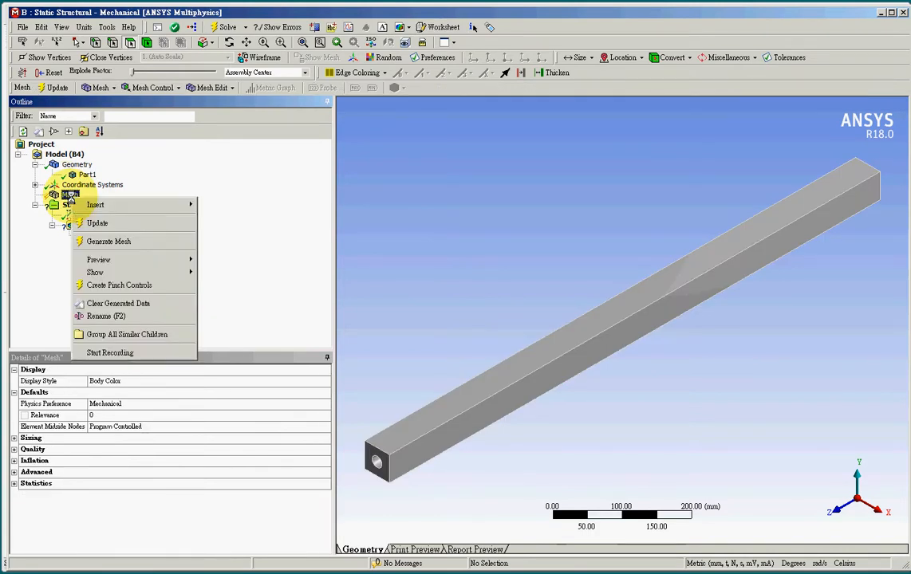
pyautogui.click(122, 224)
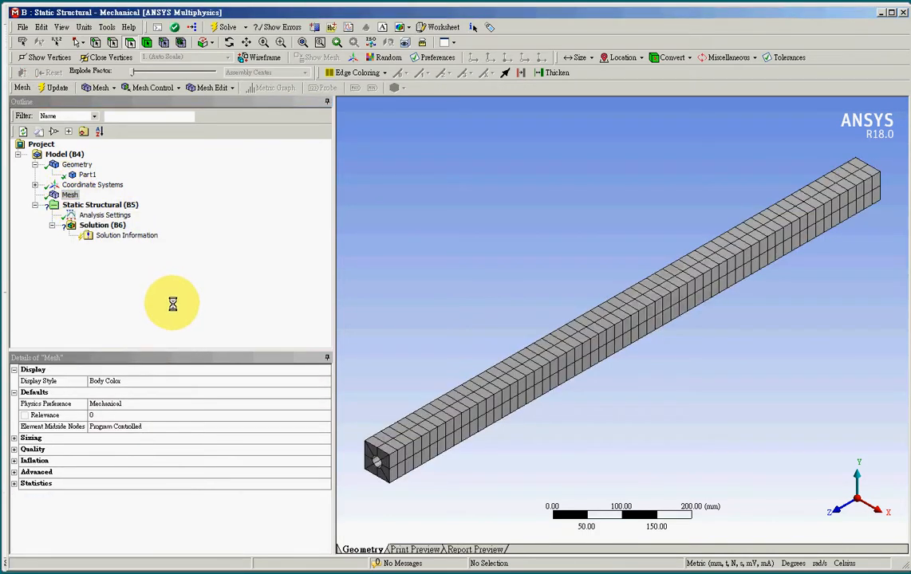
# Step: Add a Fixed Support to the static analysis on the end face at the far end of the beam
pyautogui.click(116, 205)
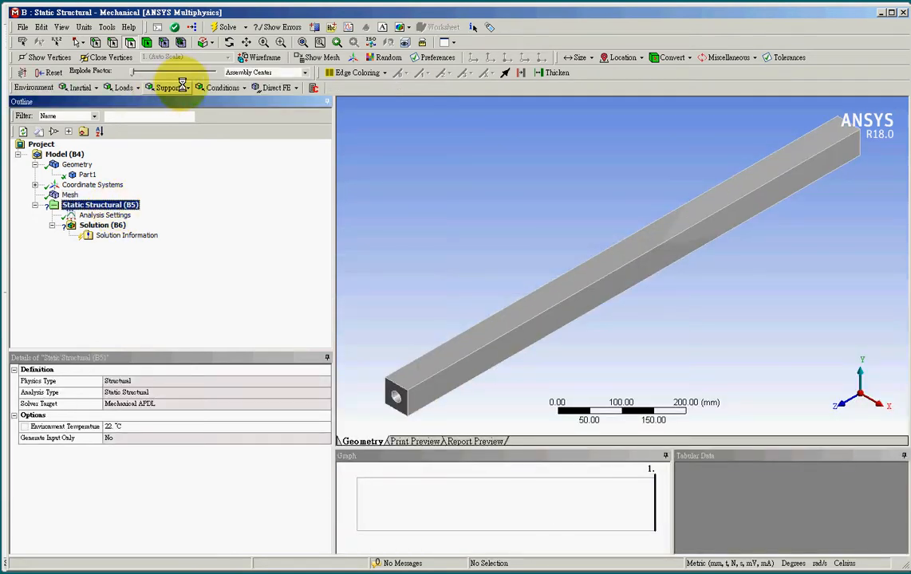
pyautogui.click(171, 88)
pyautogui.click(180, 104)
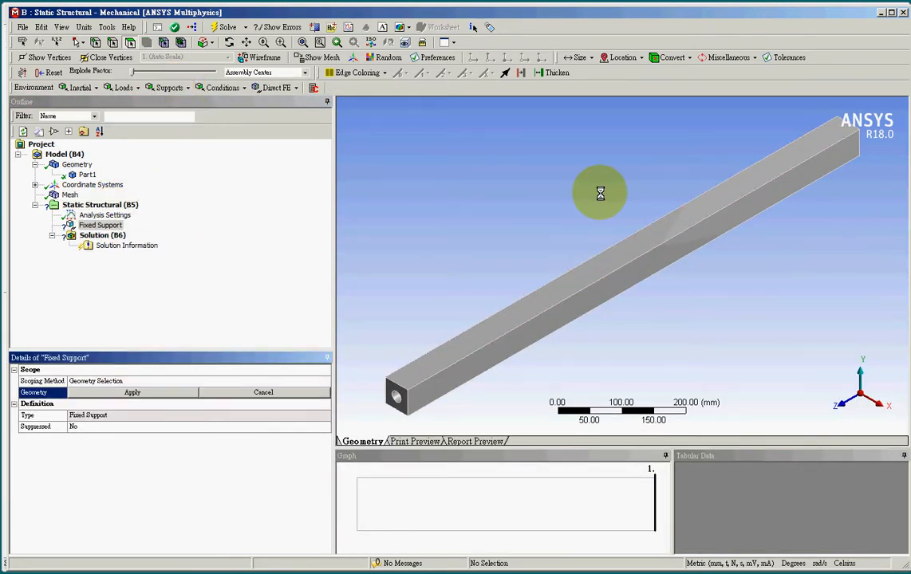
pyautogui.moveTo(600, 194); pyautogui.dragTo(449, 225, button='middle')
pyautogui.click(745, 241)
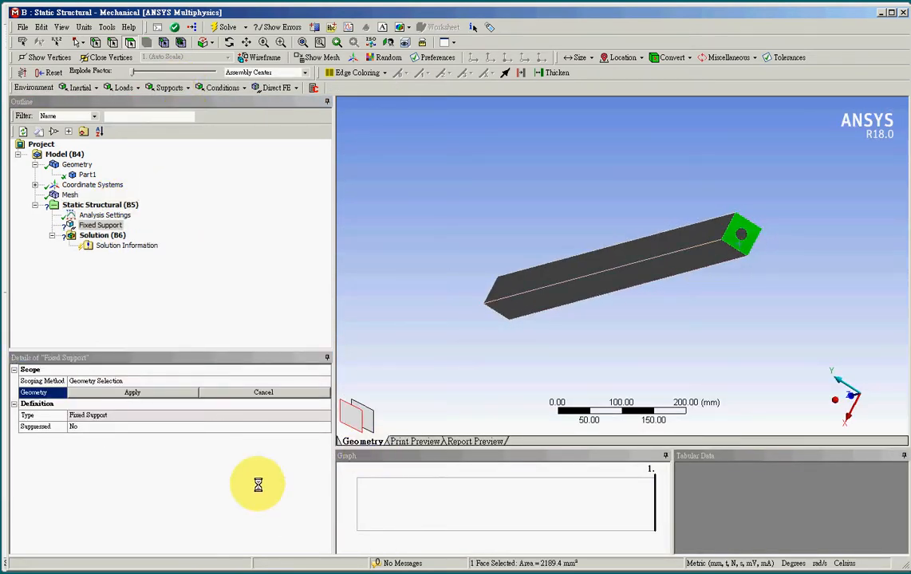
pyautogui.click(132, 394)
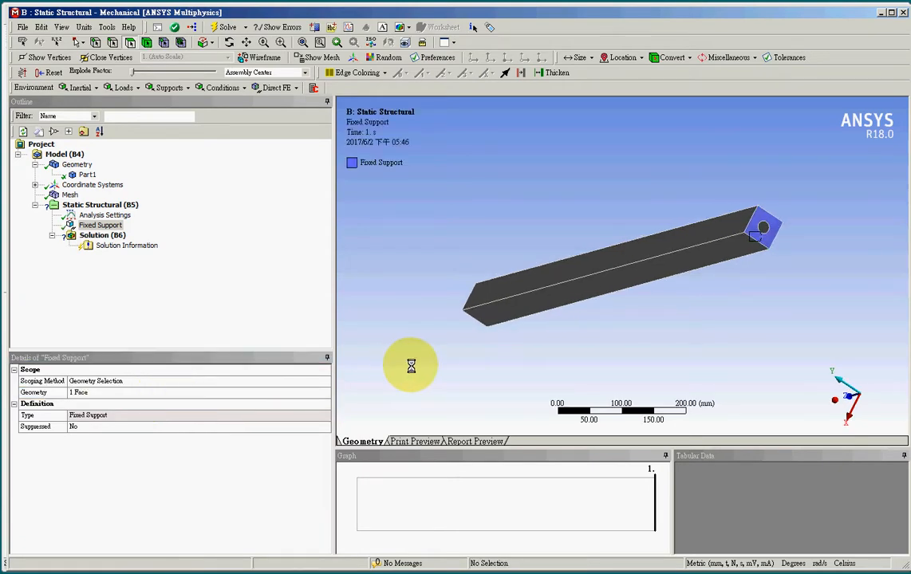
# Step: Add a Force load scoped to the end face at the beam's free end, opposite the fixed support
pyautogui.moveTo(407, 366); pyautogui.dragTo(603, 340, button='middle')
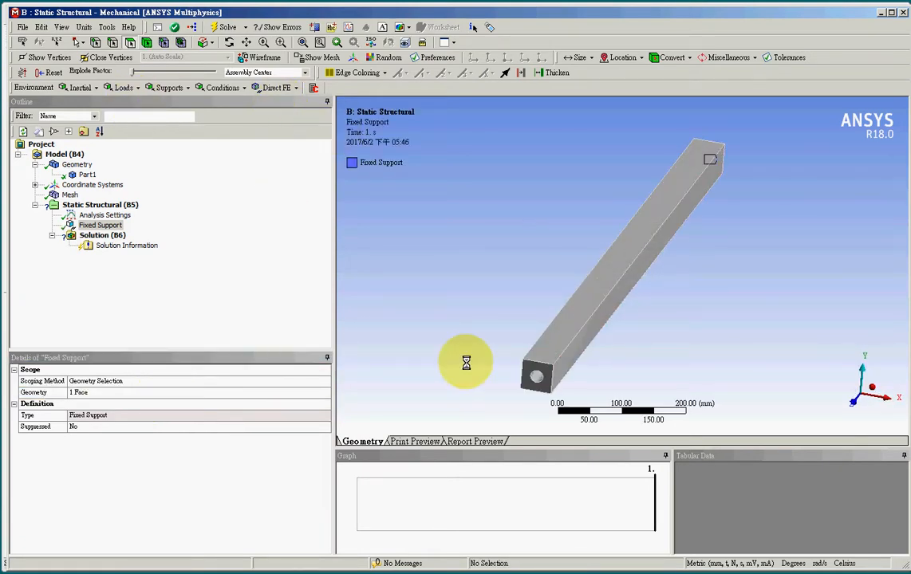
pyautogui.click(546, 387)
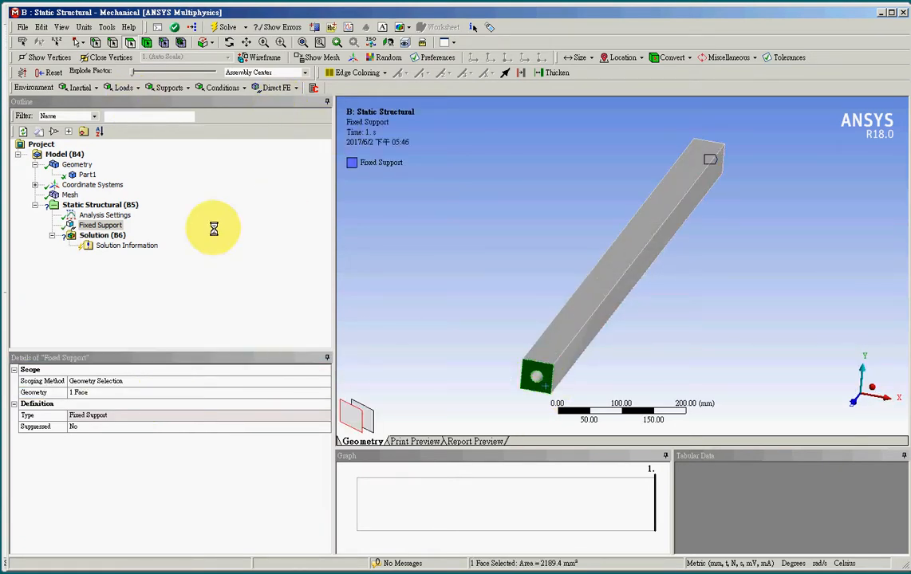
pyautogui.click(123, 88)
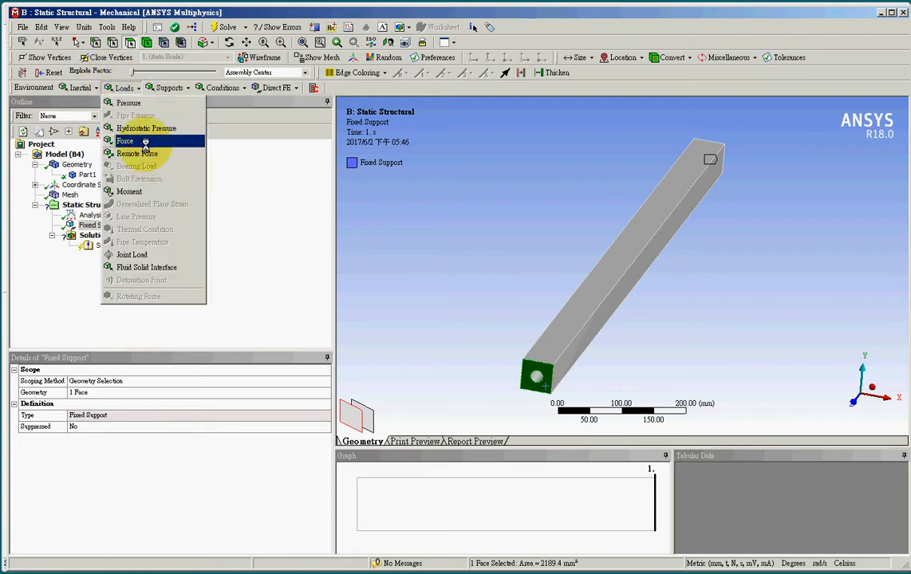
pyautogui.click(146, 142)
pyautogui.click(114, 392)
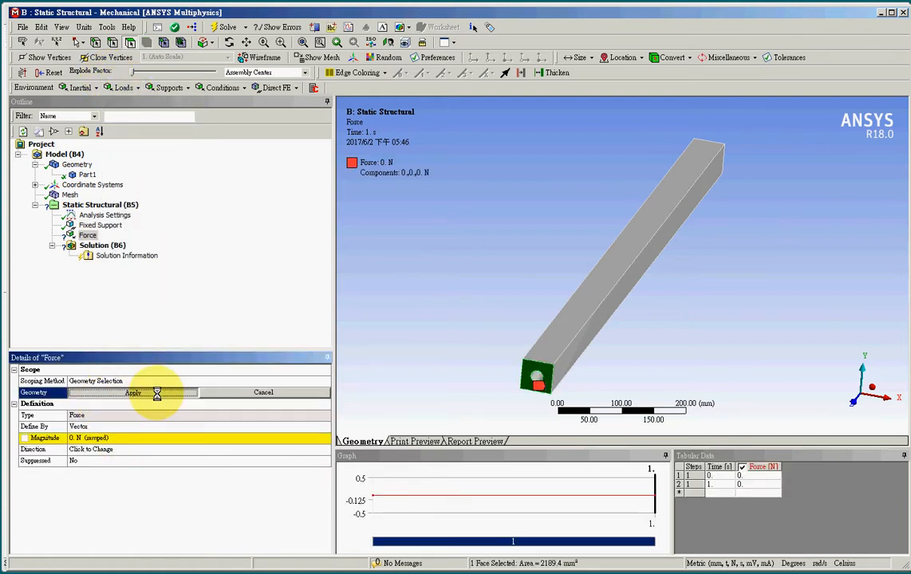
pyautogui.click(159, 392)
# Step: Direct the force downward, normal to the beam's upper face, and set its magnitude to 100 N
pyautogui.click(148, 450)
pyautogui.click(547, 327)
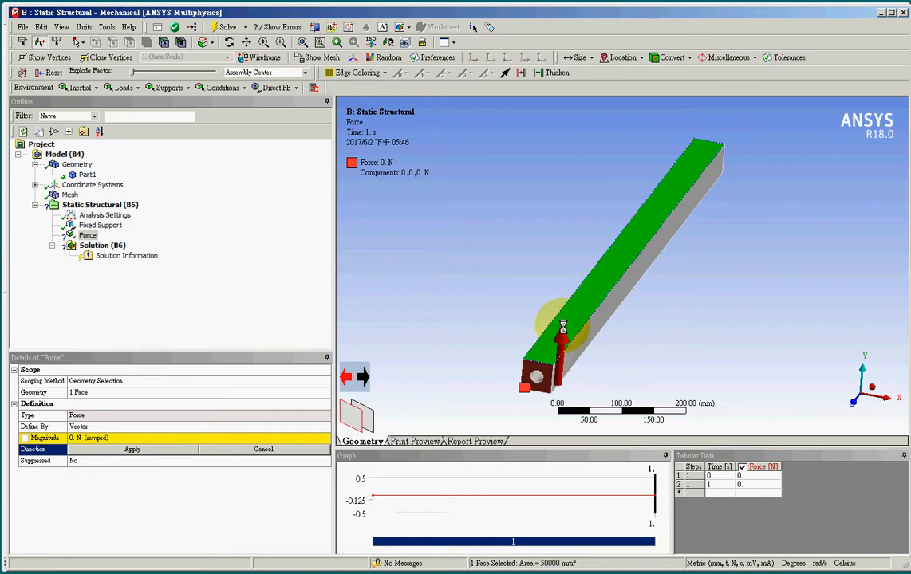
pyautogui.click(359, 378)
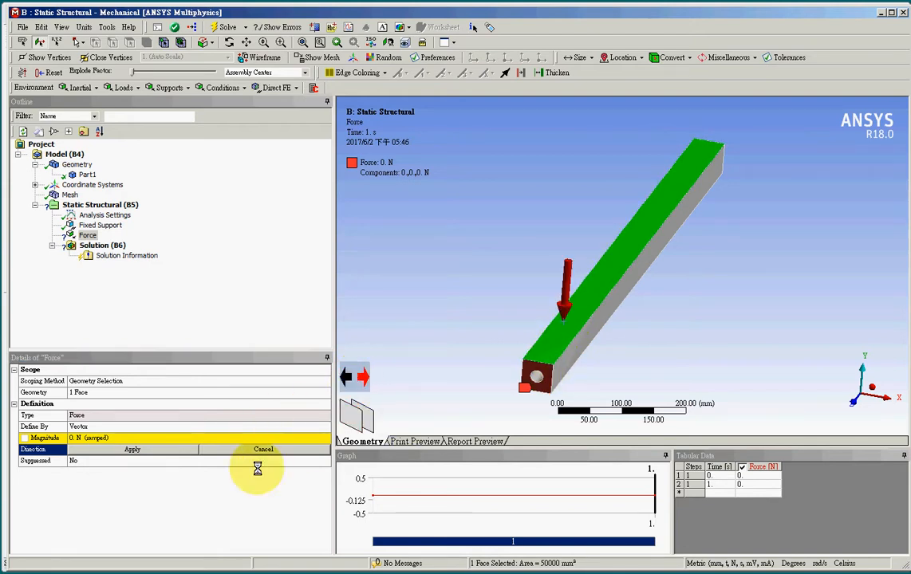
pyautogui.click(189, 450)
pyautogui.click(179, 438)
pyautogui.write('10')
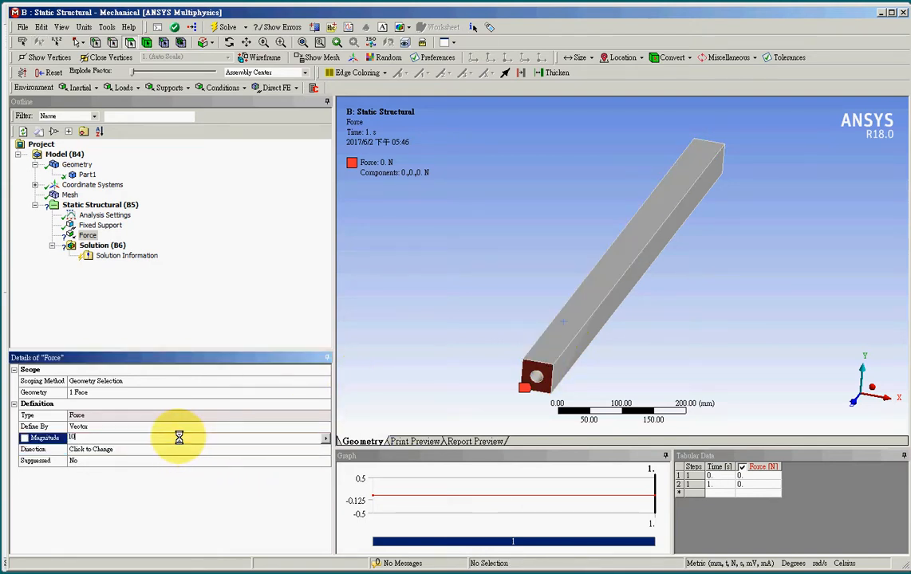
pyautogui.write('0')
pyautogui.press('Return')
# Step: Add Total Deformation and Equivalent (von-Mises) Stress results to the solution and solve the analysis
pyautogui.click(90, 245)
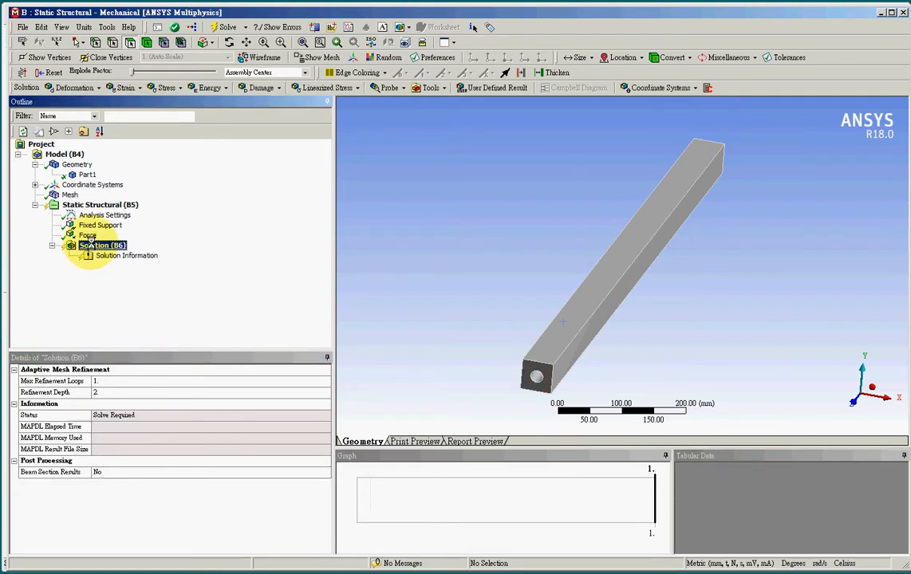
pyautogui.click(73, 88)
pyautogui.click(64, 100)
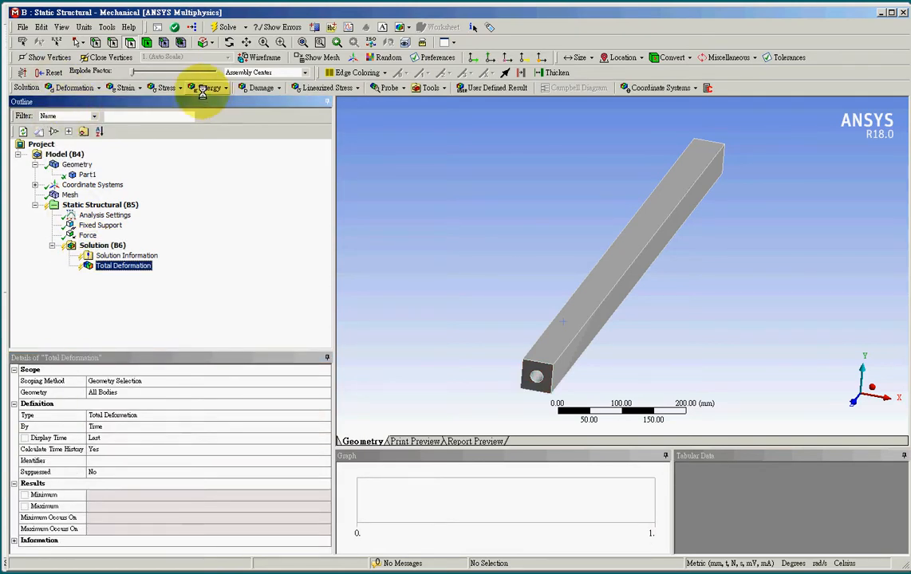
pyautogui.click(166, 88)
pyautogui.click(192, 101)
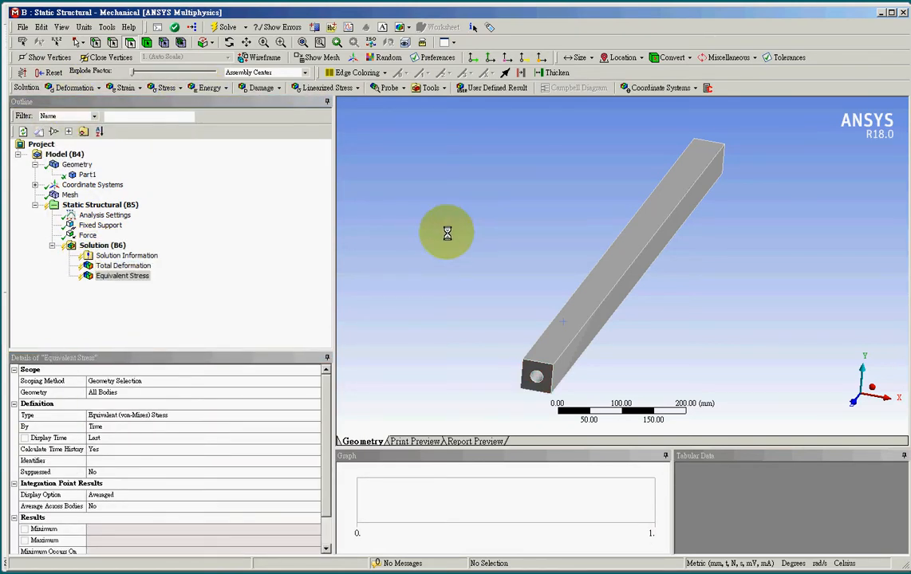
pyautogui.click(227, 27)
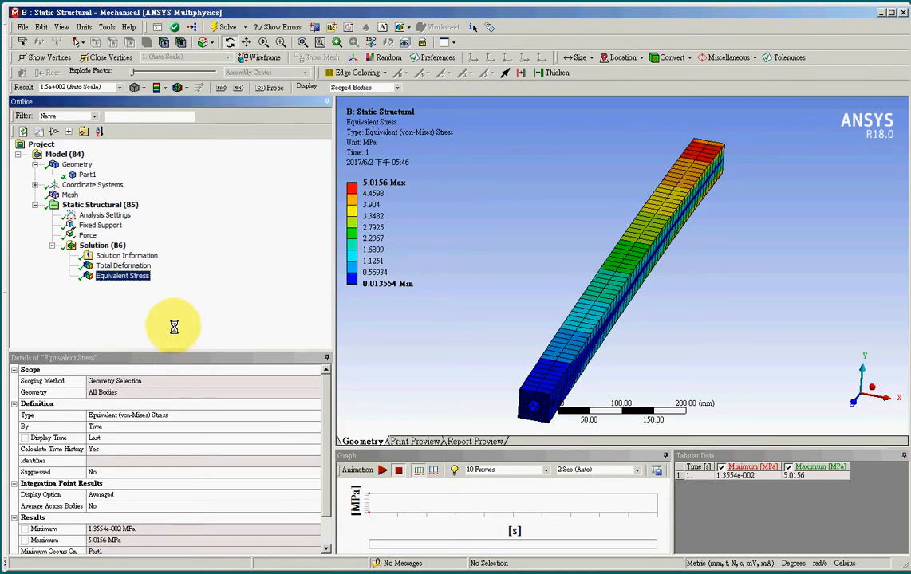
# Step: Display the Total Deformation result with the undeformed wireframe overlaid instead of the element edges
pyautogui.click(122, 264)
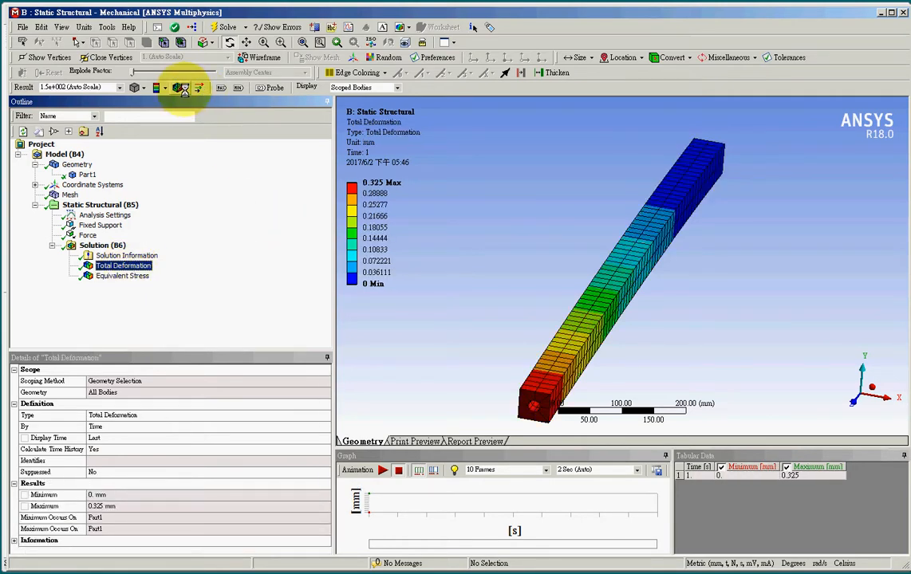
pyautogui.click(183, 88)
pyautogui.click(233, 116)
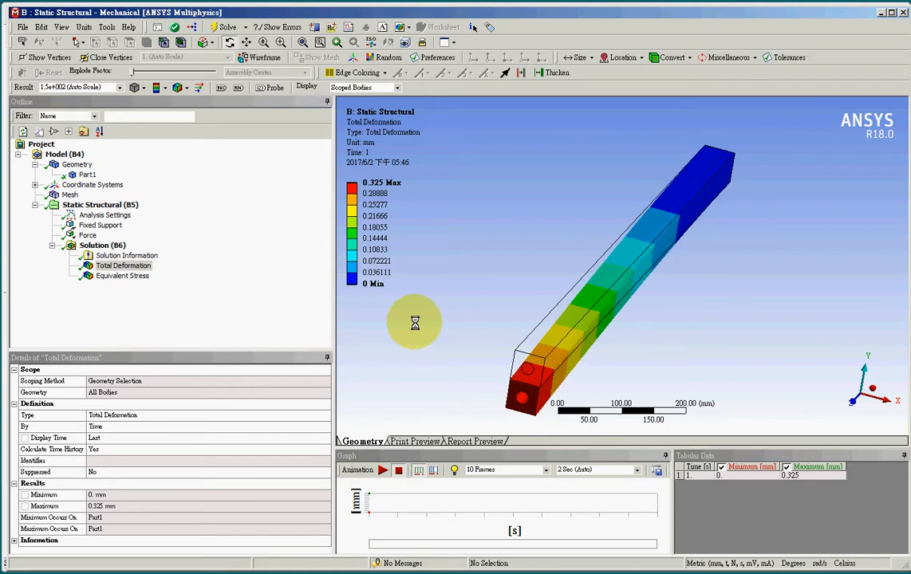
# Step: Parameterize the W_DS, H_DS and D_DS CAD dimensions of Part1 as input parameters
pyautogui.click(87, 174)
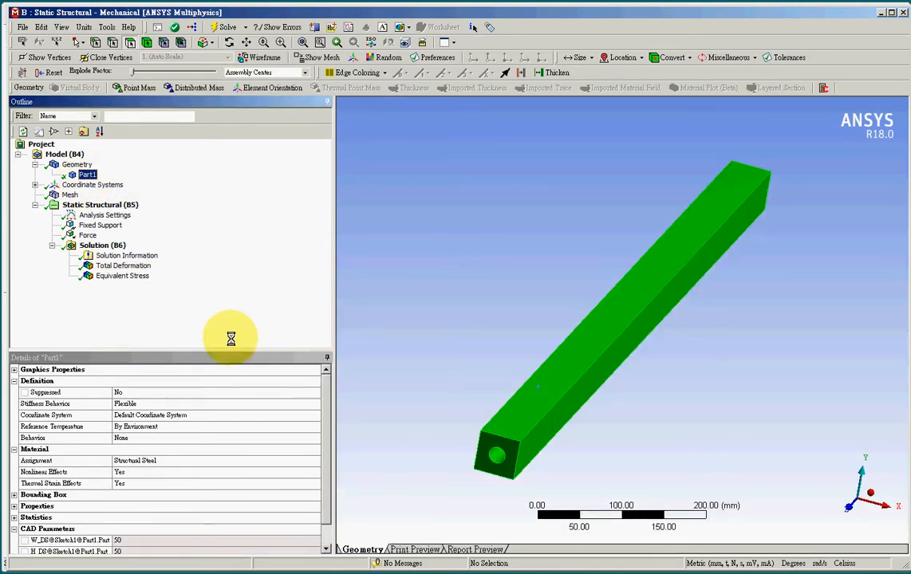
pyautogui.moveTo(327, 432); pyautogui.dragTo(328, 452)
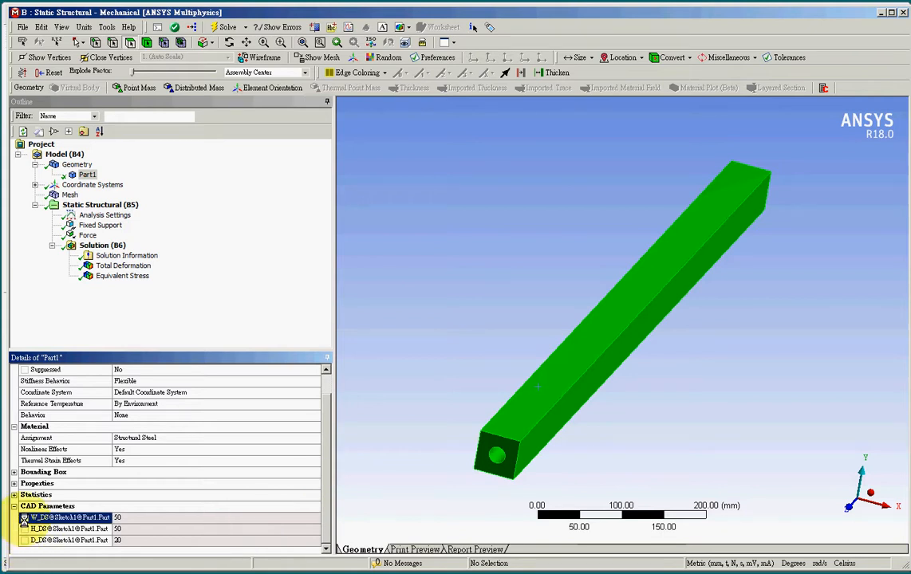
pyautogui.moveTo(328, 485); pyautogui.dragTo(334, 522)
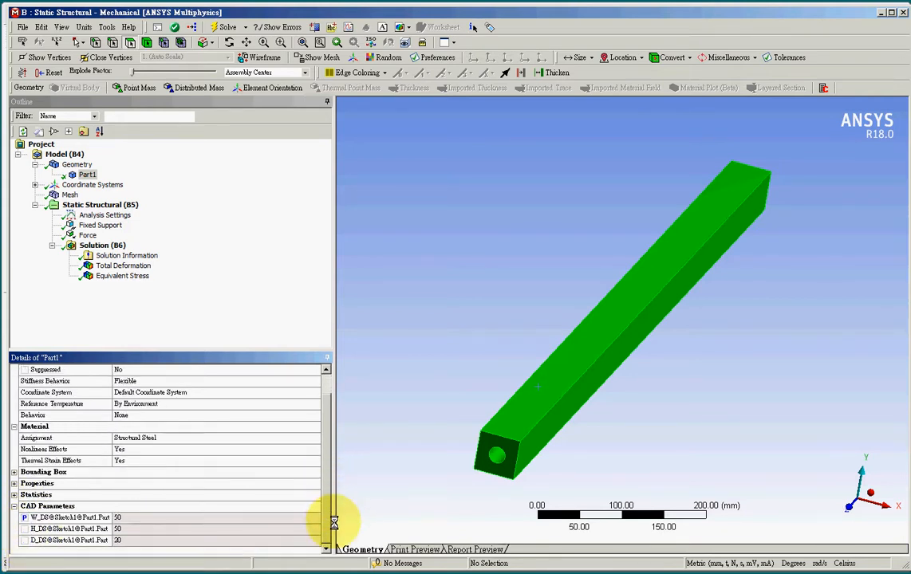
pyautogui.click(24, 529)
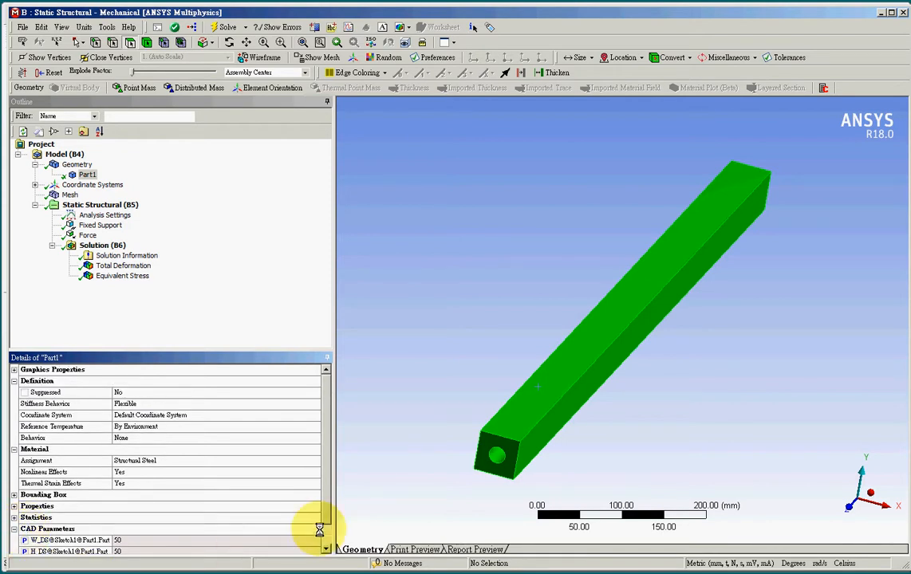
pyautogui.moveTo(326, 508); pyautogui.dragTo(334, 529)
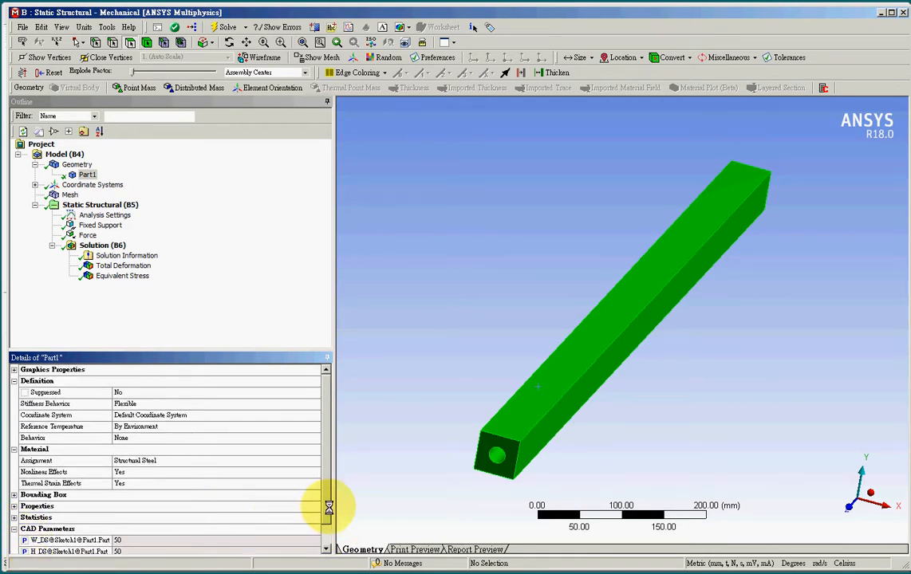
pyautogui.moveTo(328, 507); pyautogui.dragTo(331, 532)
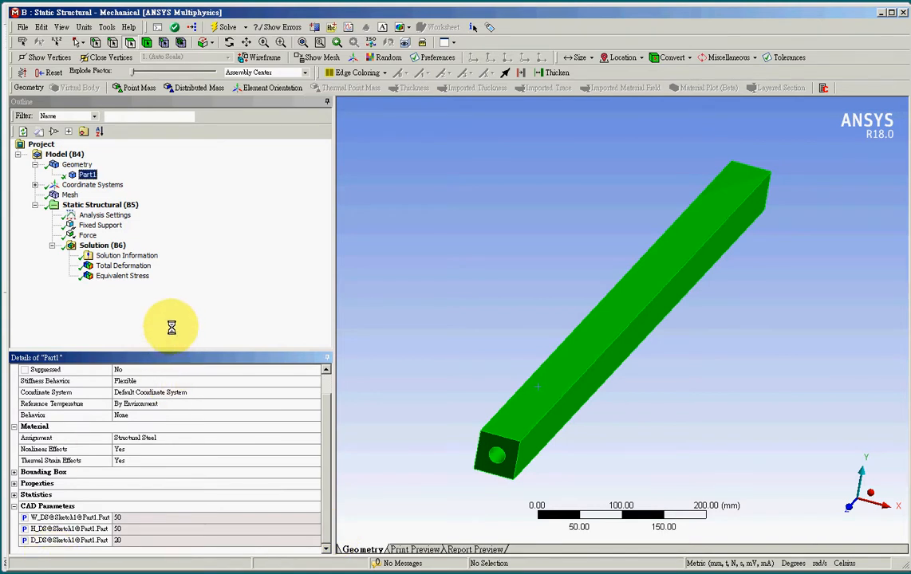
# Step: Parameterize the maximum values of the Total Deformation and Equivalent Stress results as output parameters
pyautogui.click(126, 265)
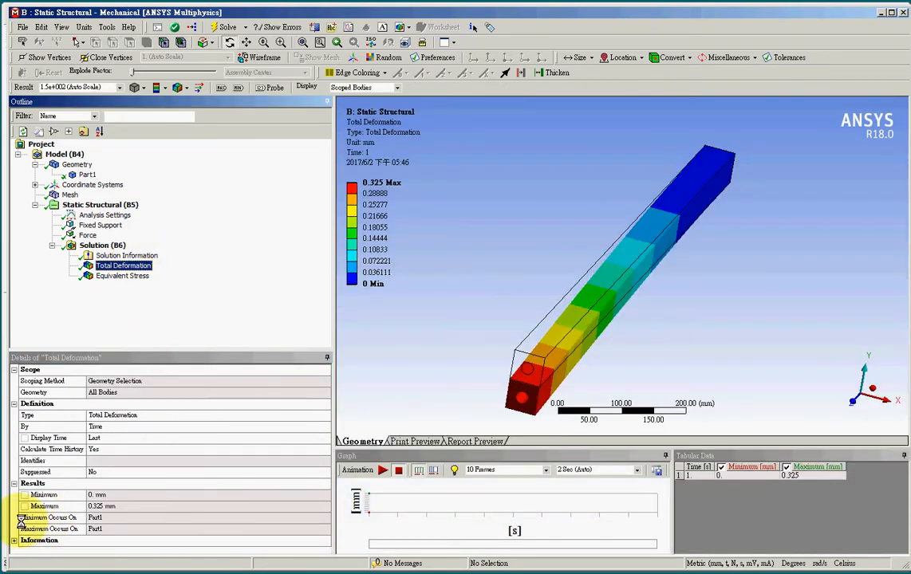
pyautogui.click(22, 507)
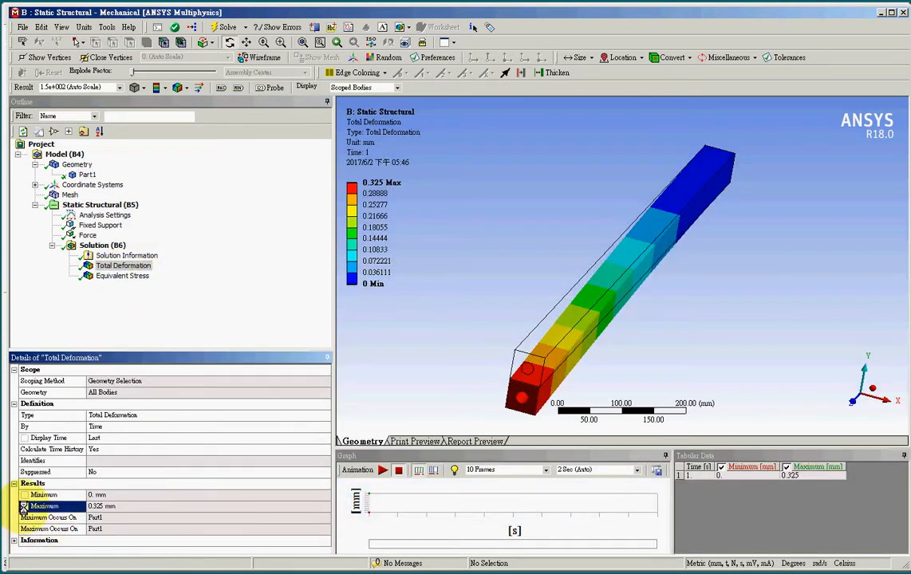
pyautogui.click(127, 275)
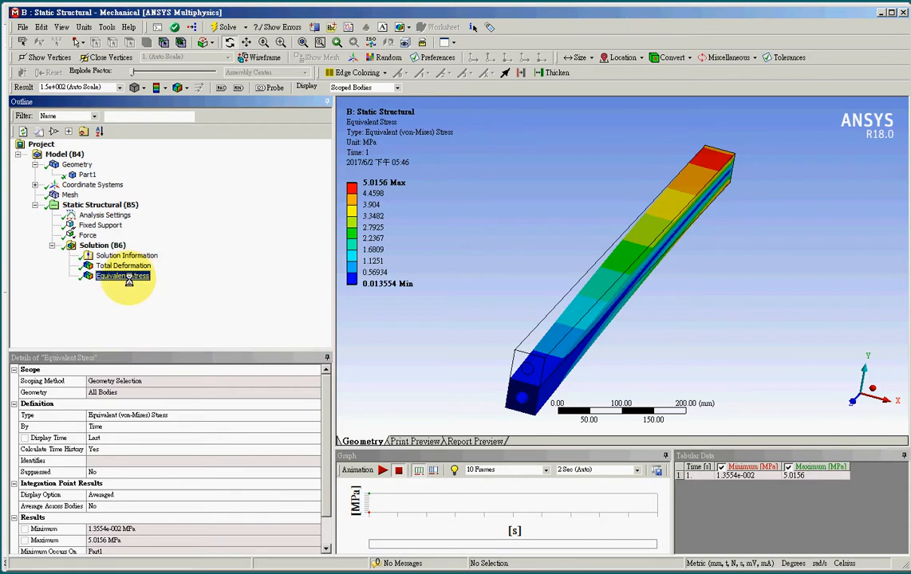
pyautogui.click(25, 541)
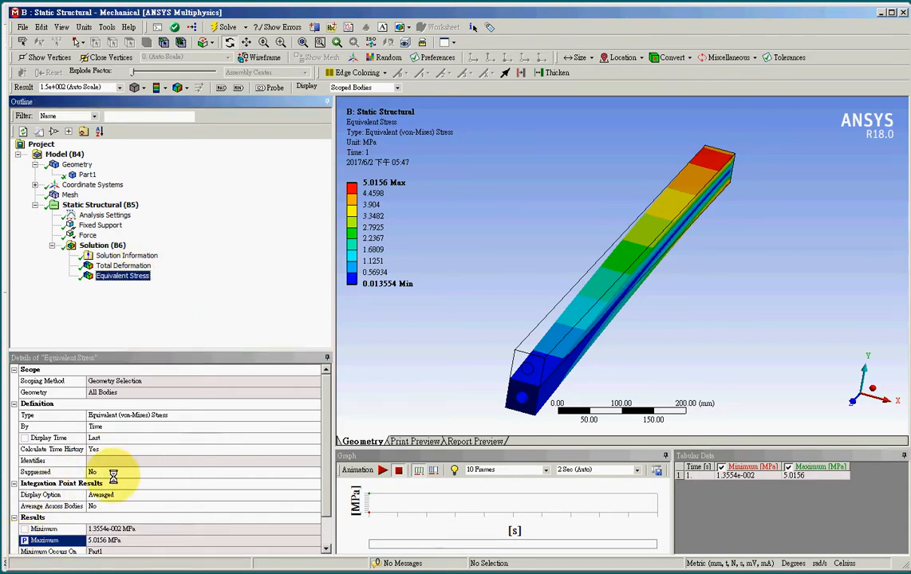
pyautogui.click(136, 266)
pyautogui.click(136, 275)
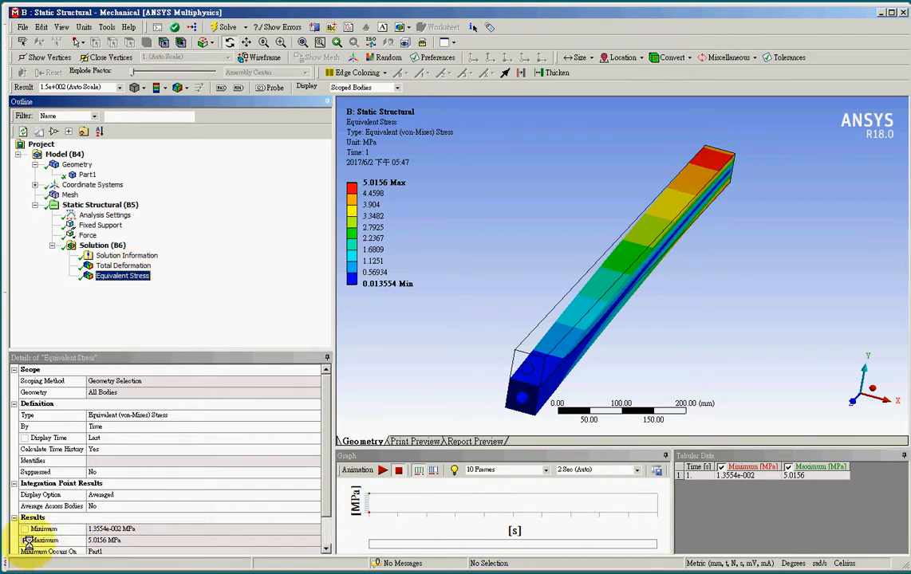
pyautogui.click(127, 266)
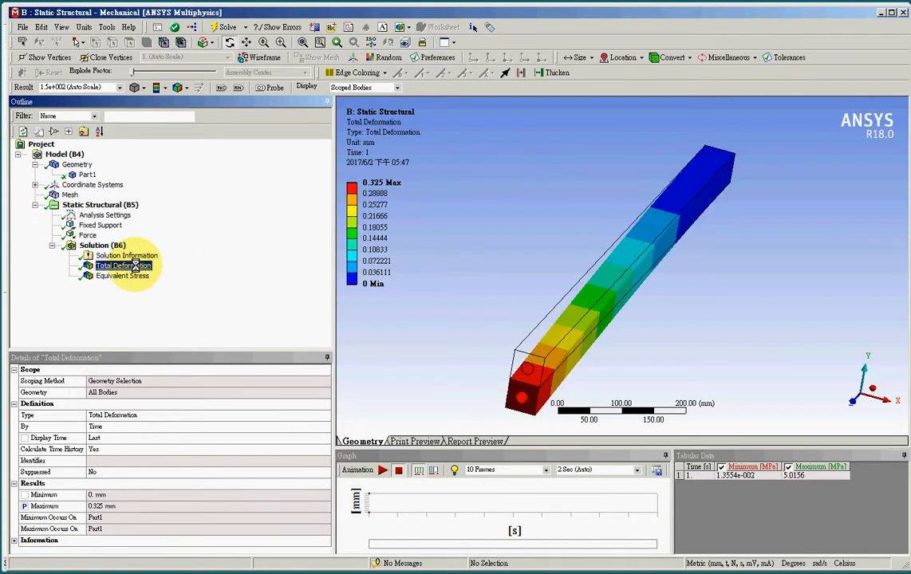
# Step: Parameterize the geometry's volume as an output parameter and recheck the parameter flags on Part1 and both results
pyautogui.click(78, 165)
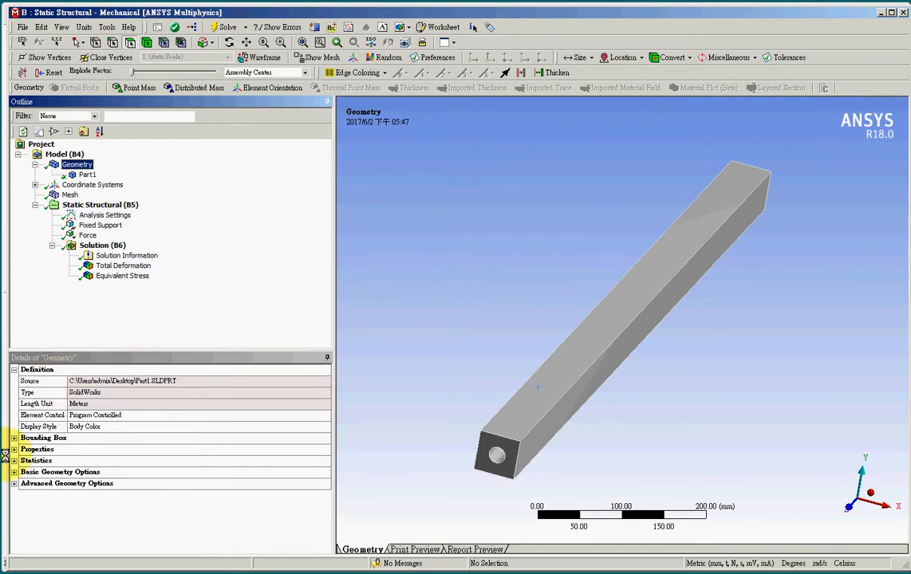
pyautogui.click(14, 450)
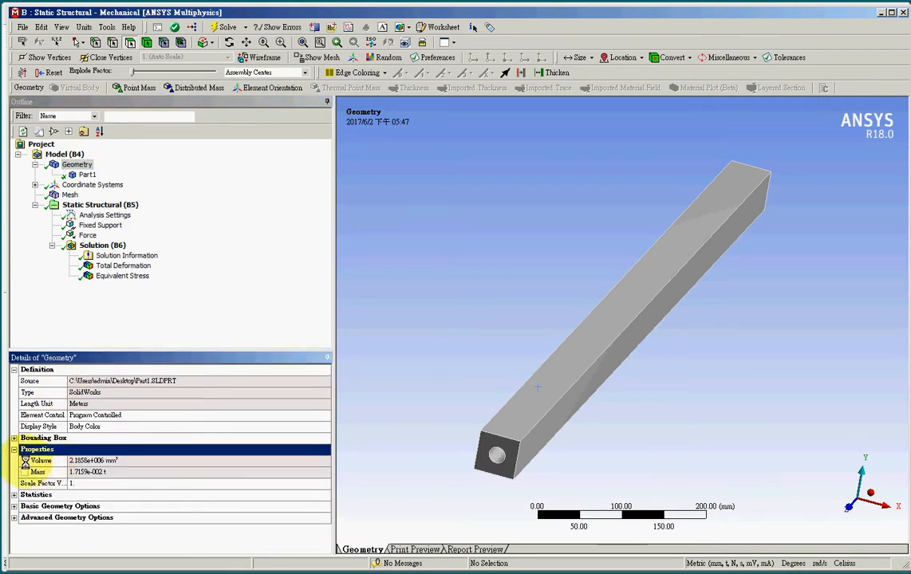
pyautogui.click(25, 461)
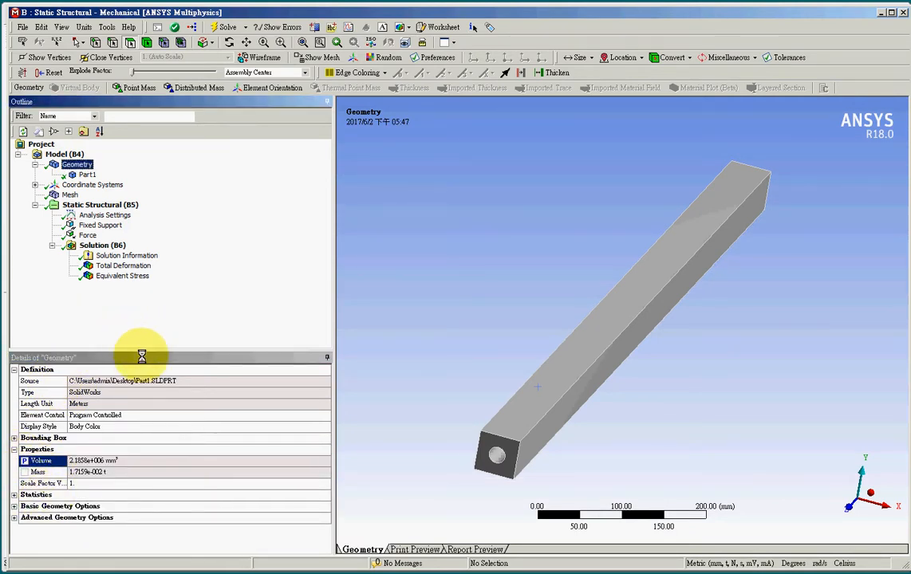
pyautogui.click(88, 175)
pyautogui.moveTo(327, 500); pyautogui.dragTo(329, 533)
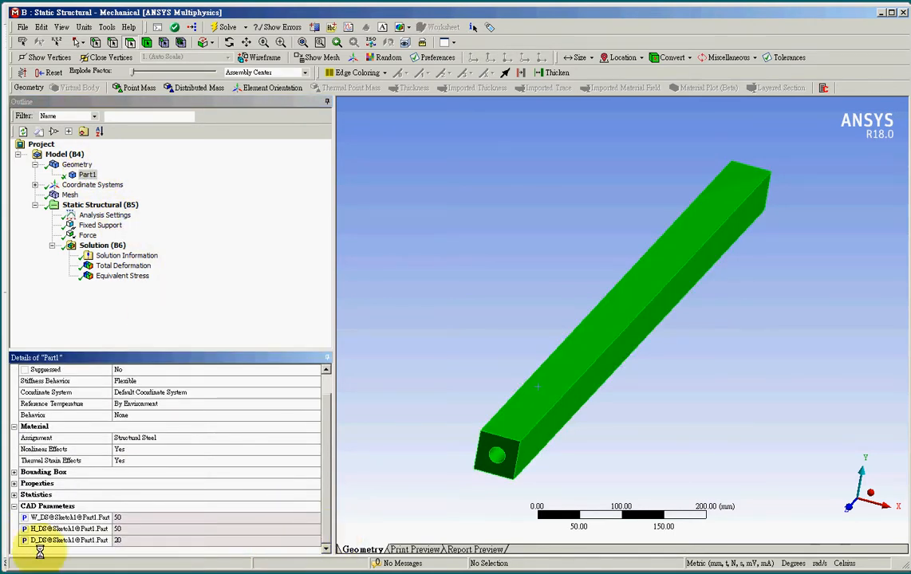
pyautogui.click(116, 265)
pyautogui.click(118, 275)
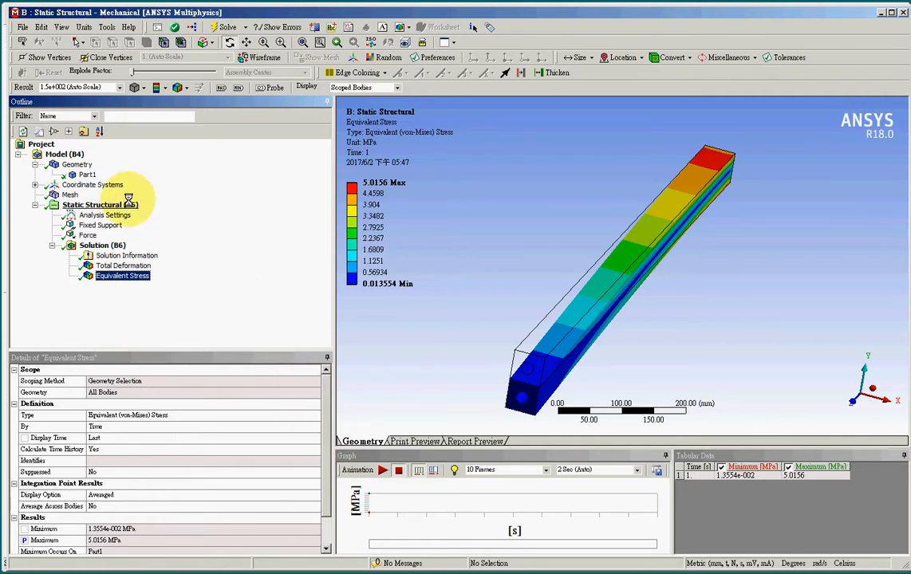
pyautogui.click(77, 164)
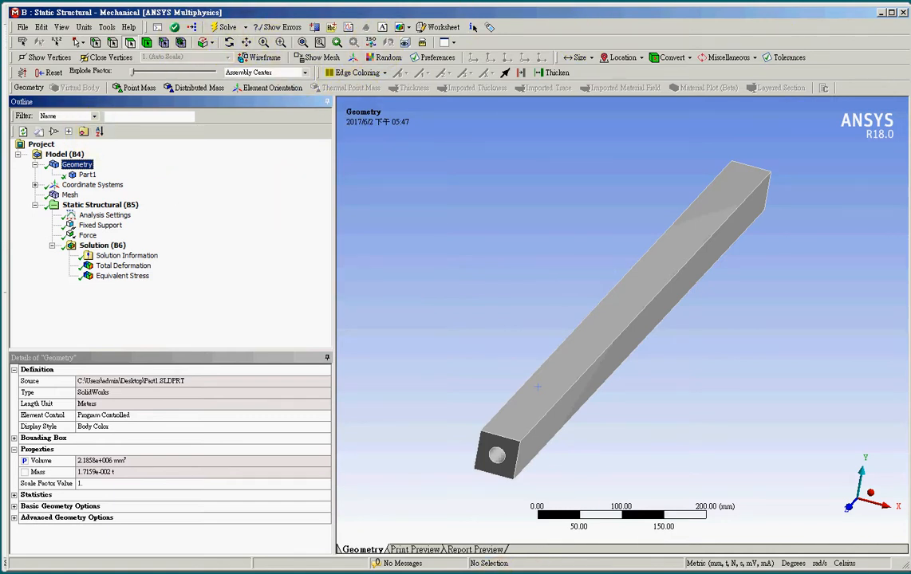
# Step: Switch to Workbench and add a Response Surface system linked to the Parameter Set in the project schematic
pyautogui.hotkey('alt', 'Tab')
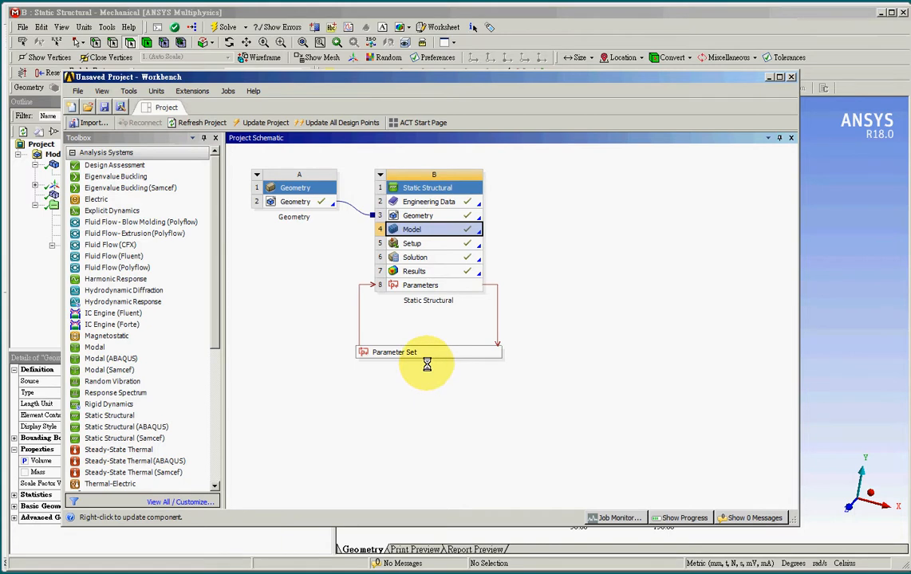
pyautogui.moveTo(217, 330); pyautogui.dragTo(219, 457)
pyautogui.click(75, 448)
pyautogui.click(96, 425)
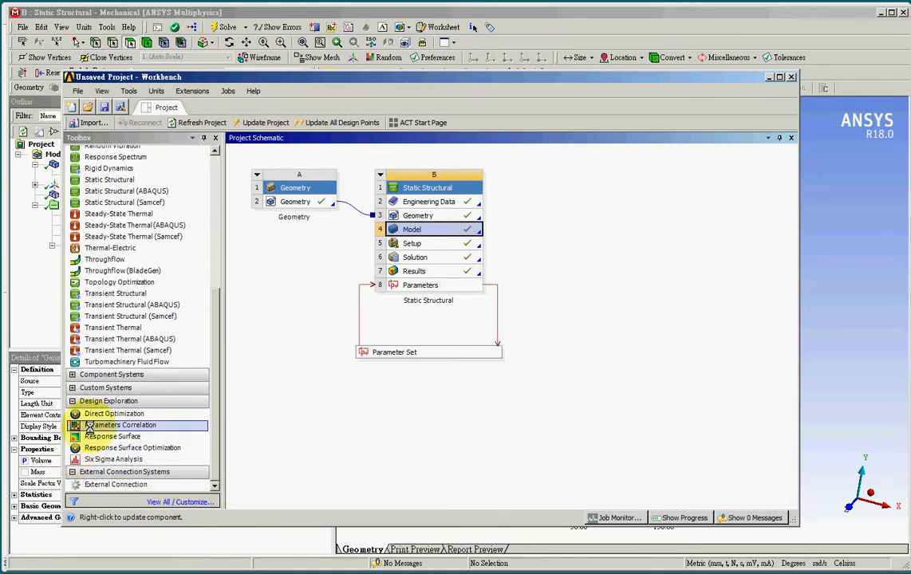
pyautogui.click(102, 438)
pyautogui.moveTo(102, 437); pyautogui.dragTo(250, 369)
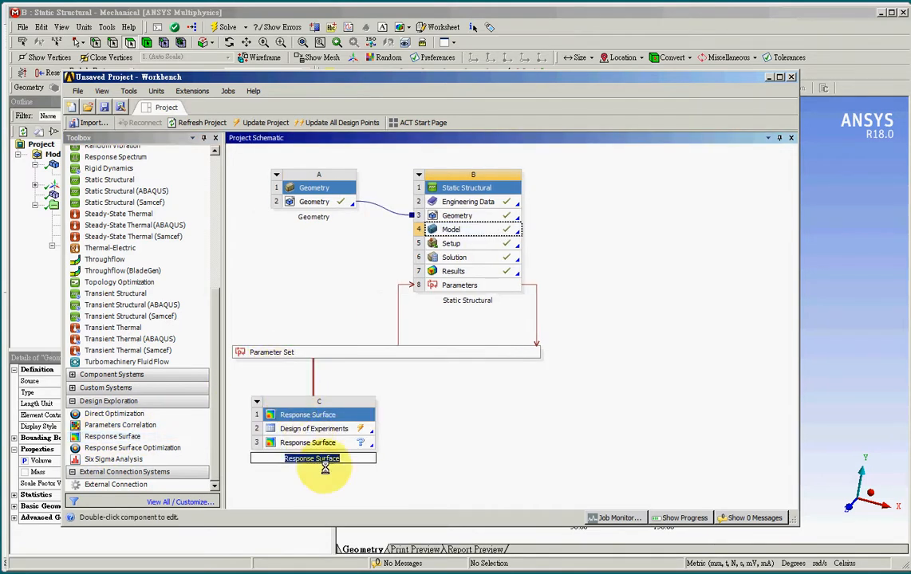
# Step: Open the Design of Experiments for editing and check the bounds of the W_DS and H_DS input parameters
pyautogui.rightClick(345, 426)
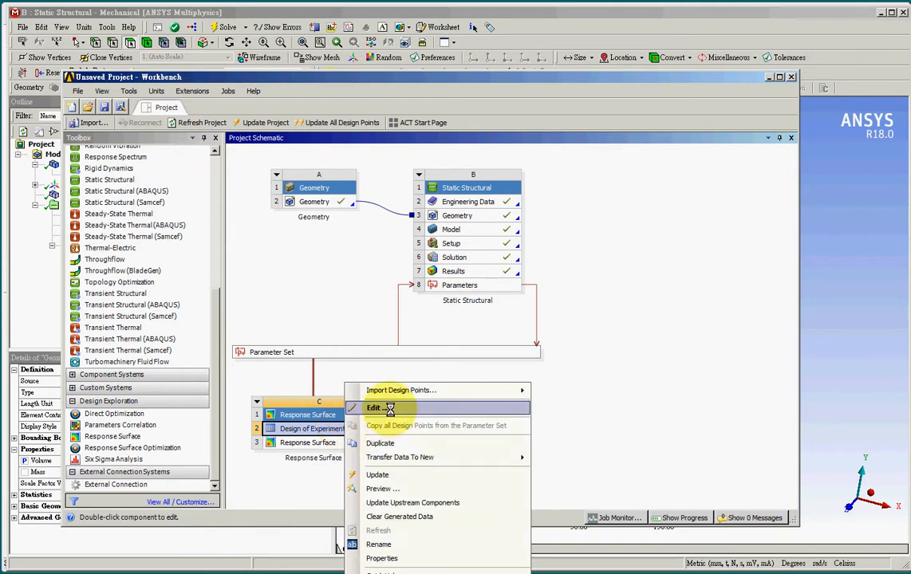
pyautogui.click(378, 408)
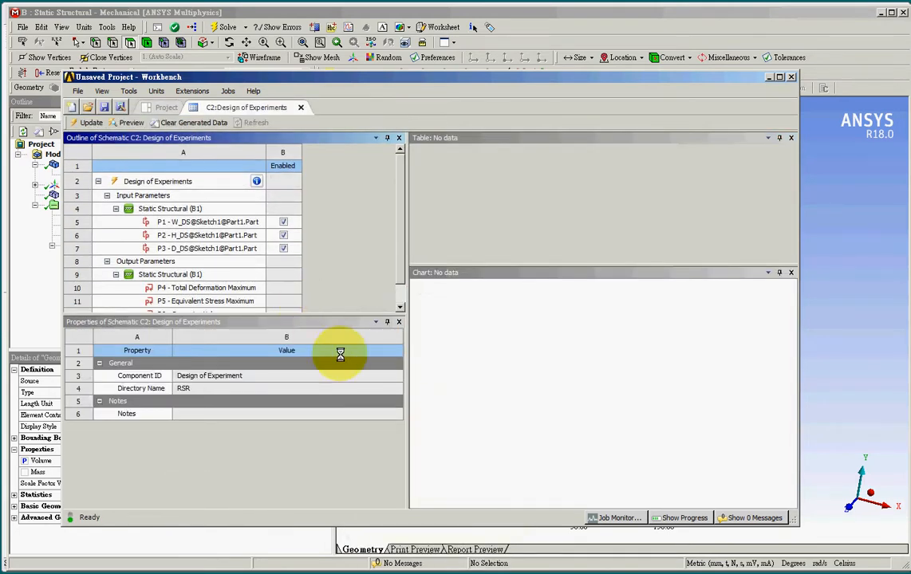
pyautogui.click(235, 223)
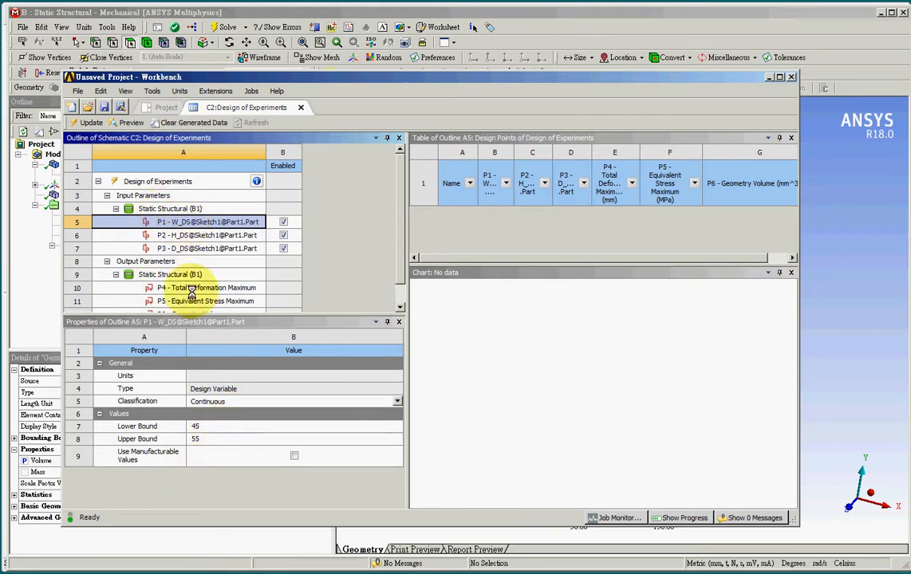
pyautogui.click(170, 234)
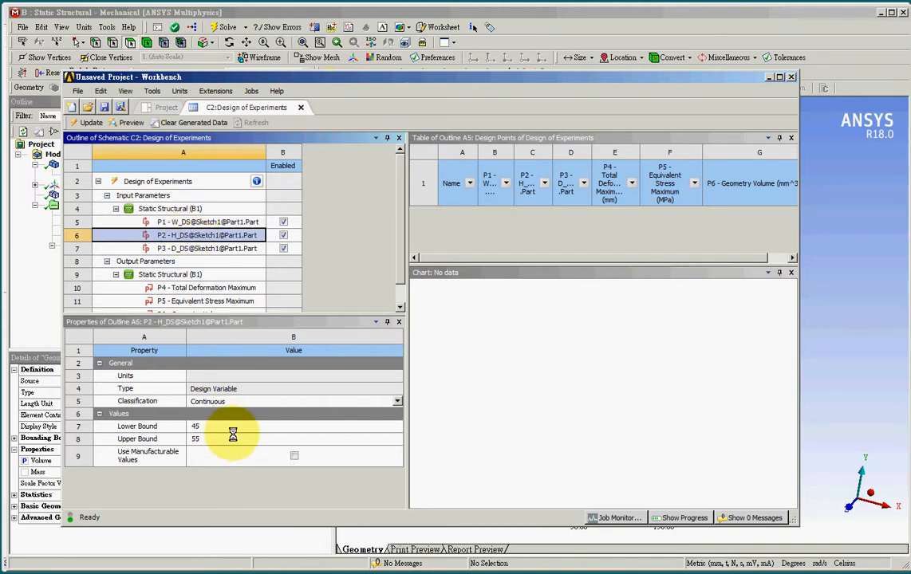
# Step: Set the D_DS input parameter's lower bound to 10 and its upper bound to 30
pyautogui.click(211, 248)
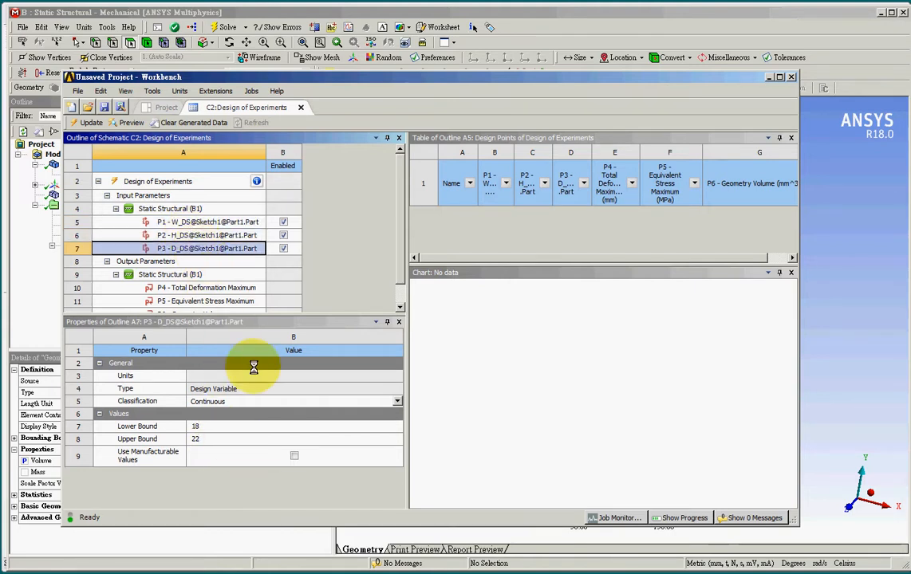
pyautogui.click(230, 427)
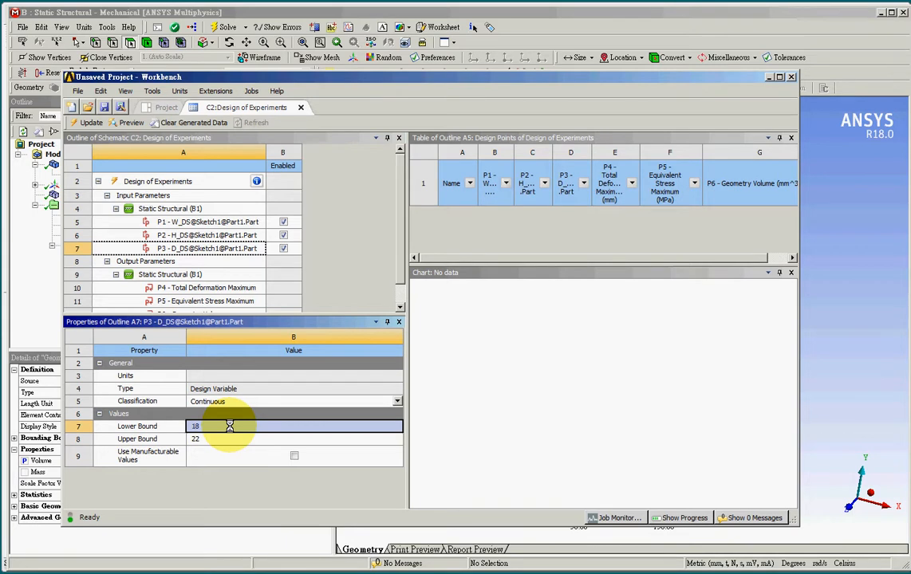
pyautogui.write('10')
pyautogui.click(230, 439)
pyautogui.write('30')
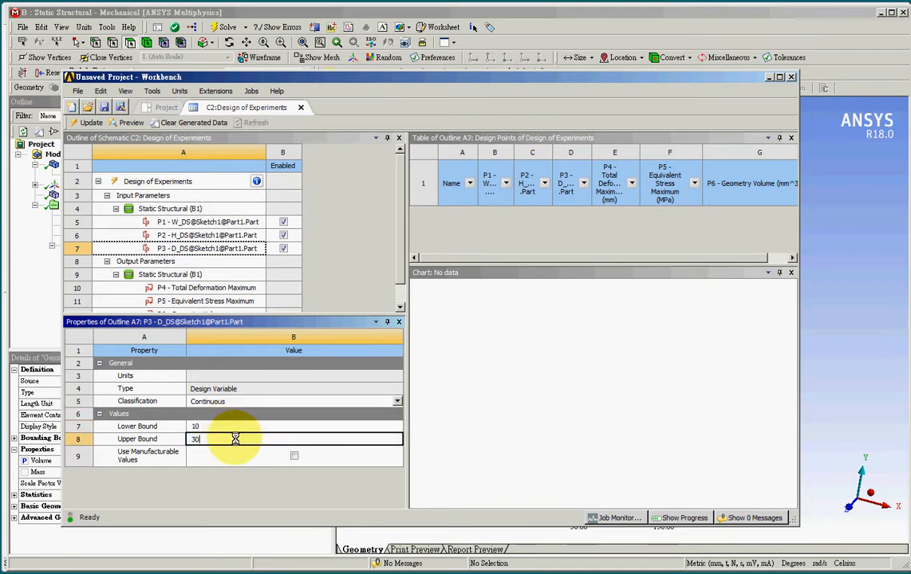
pyautogui.click(264, 461)
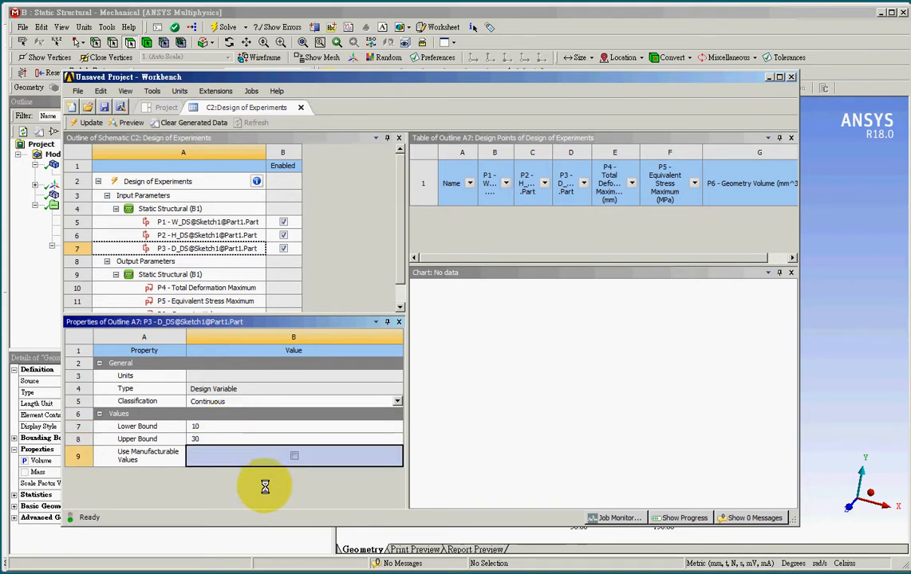
# Step: Check the deformation and stress output parameters, update the Design of Experiments, and look through its design point table
pyautogui.click(191, 287)
pyautogui.moveTo(400, 268); pyautogui.dragTo(399, 295)
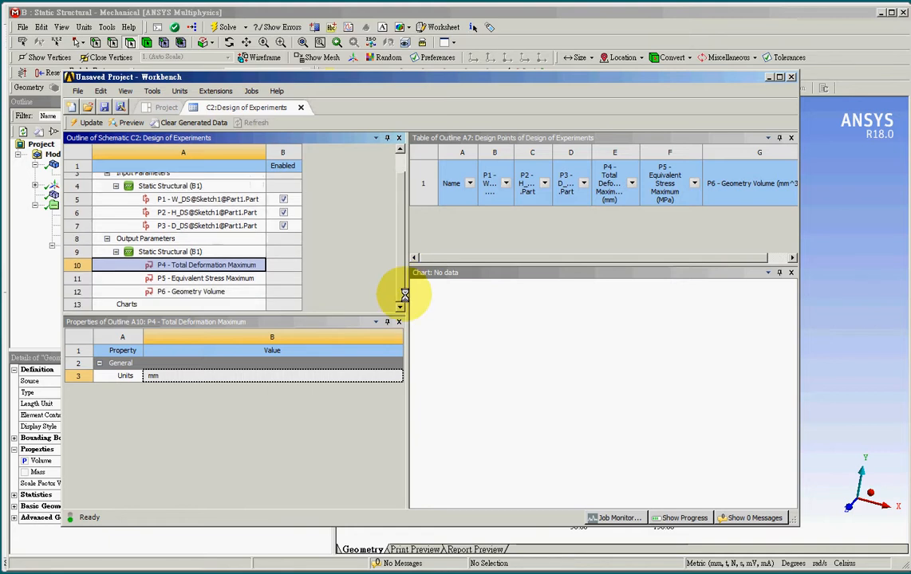
pyautogui.click(229, 278)
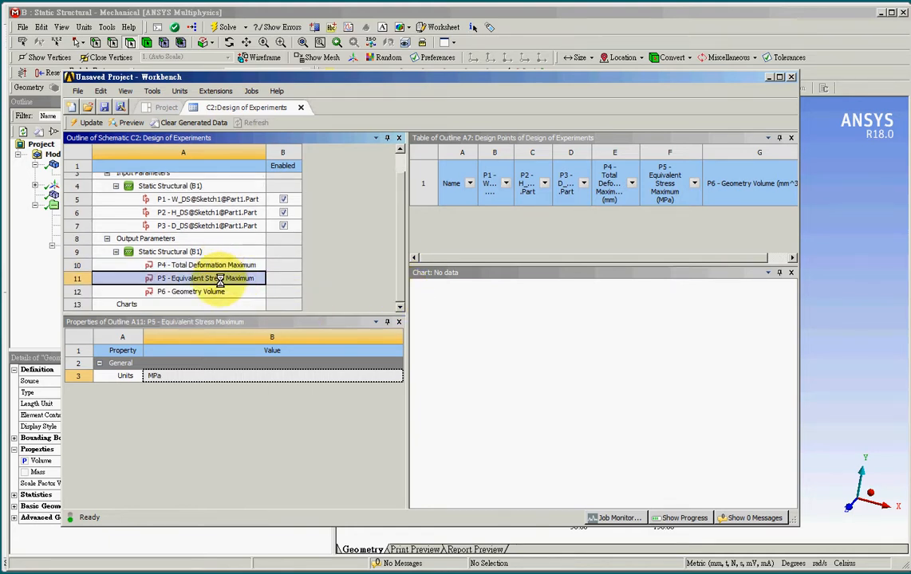
pyautogui.click(90, 122)
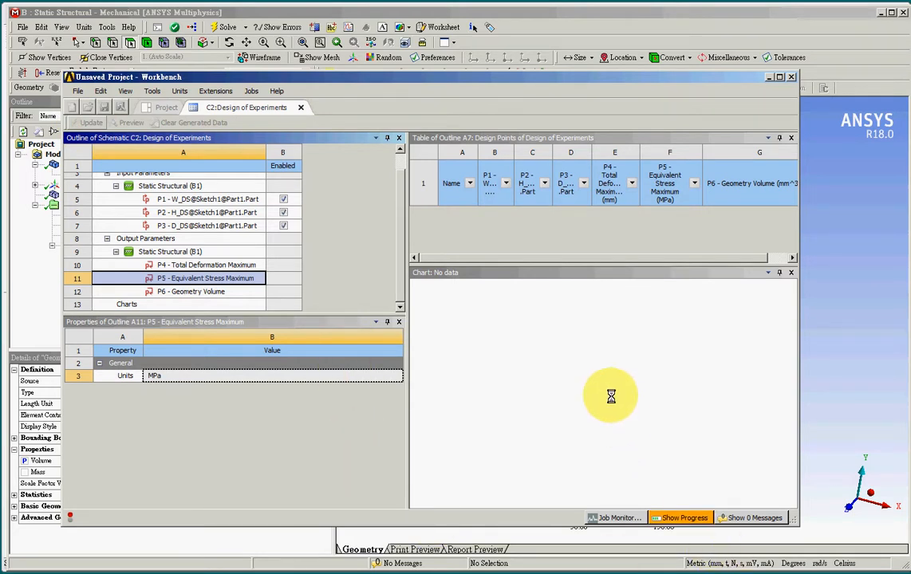
pyautogui.click(904, 573)
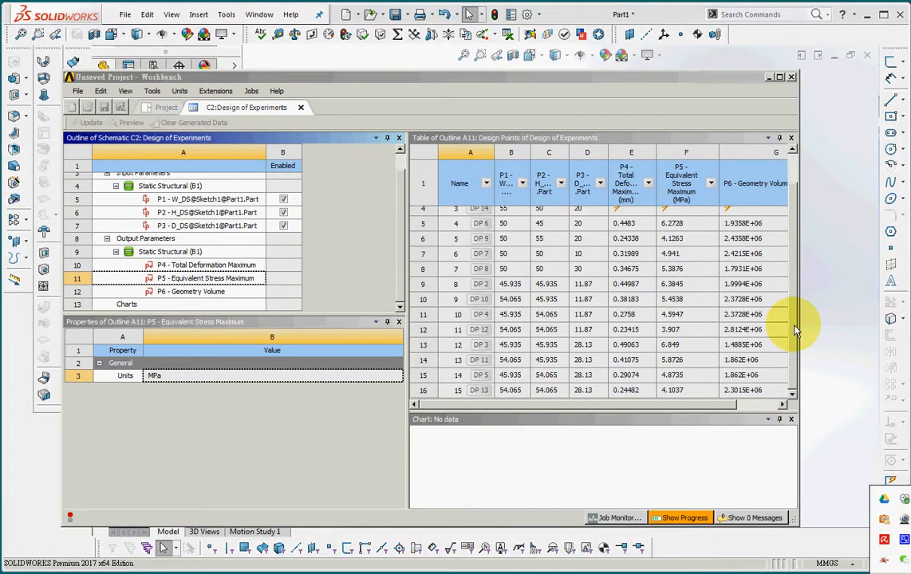
pyautogui.moveTo(795, 331); pyautogui.dragTo(793, 254)
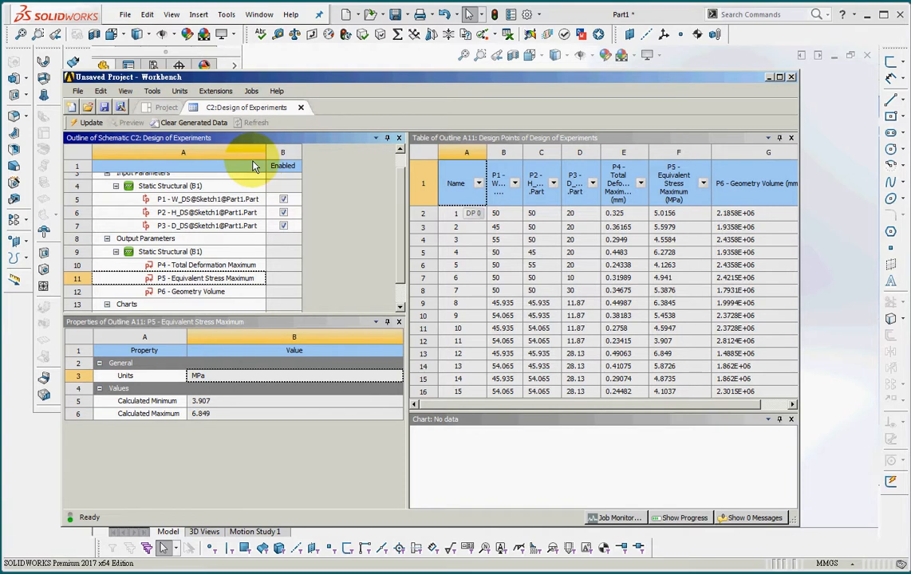
# Step: Return to the project schematic, open the Response Surface component for editing, and update it
pyautogui.click(169, 109)
pyautogui.click(343, 450)
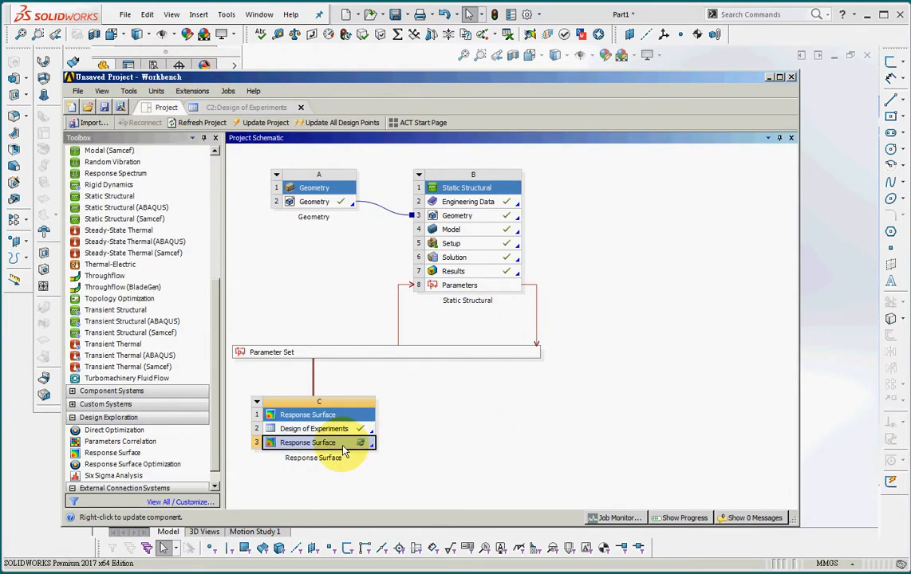
pyautogui.rightClick(343, 450)
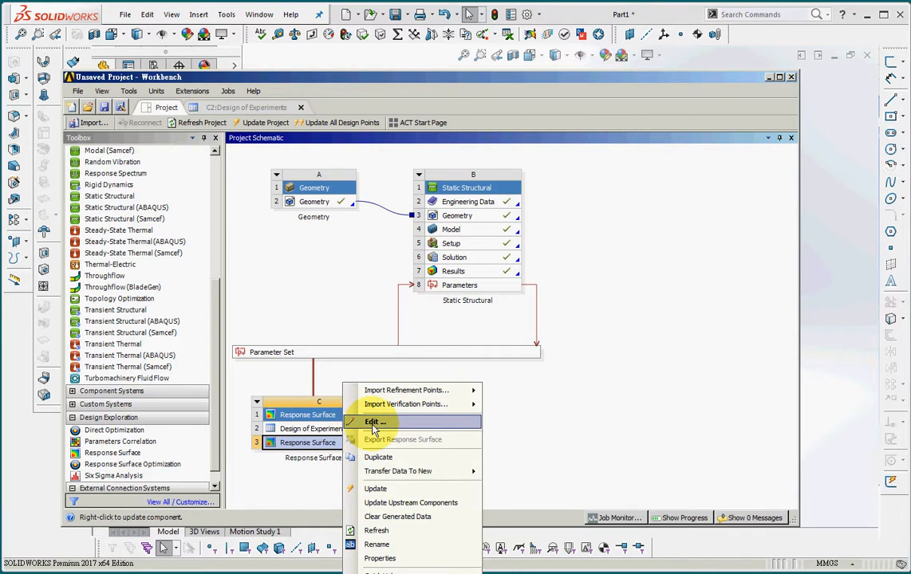
pyautogui.click(373, 428)
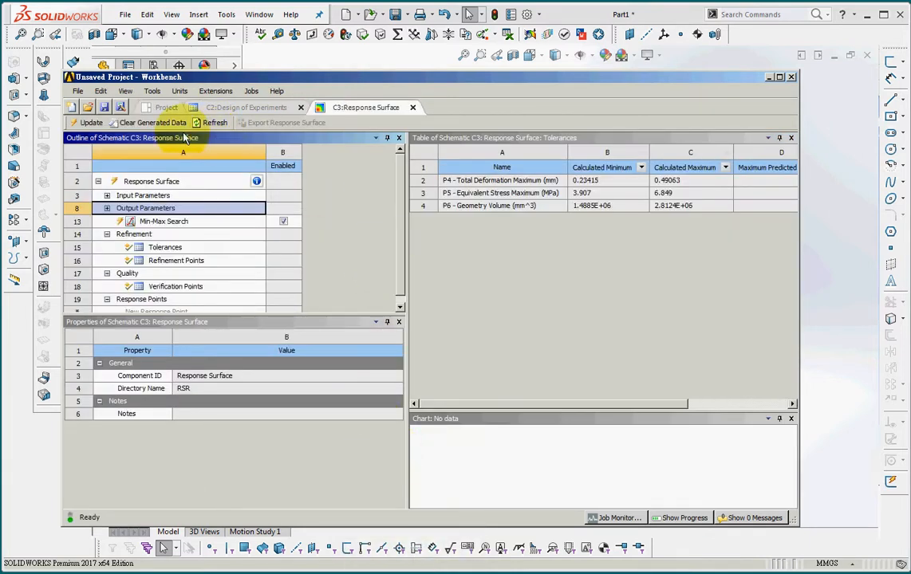
pyautogui.click(88, 122)
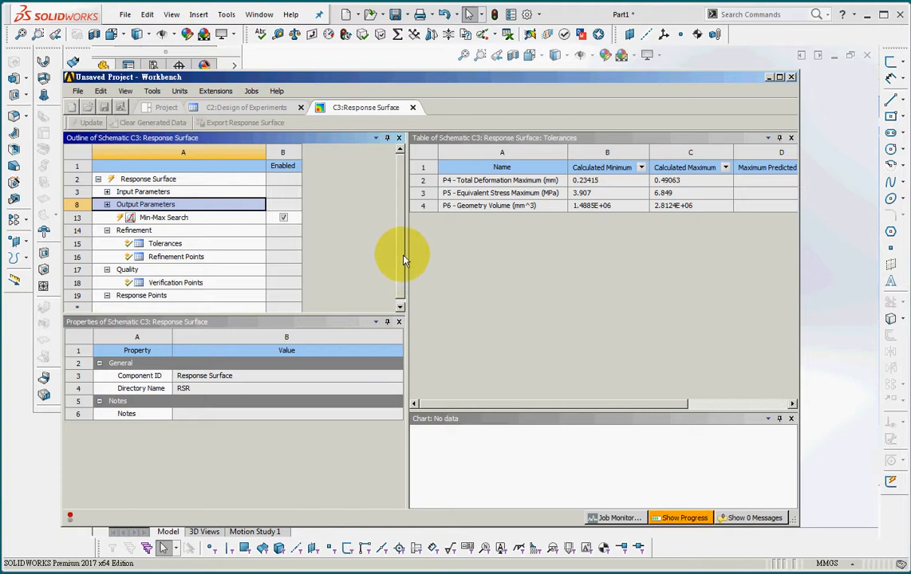
# Step: Display the Response chart of the response point and set its mode to 3D
pyautogui.moveTo(402, 247); pyautogui.dragTo(408, 301)
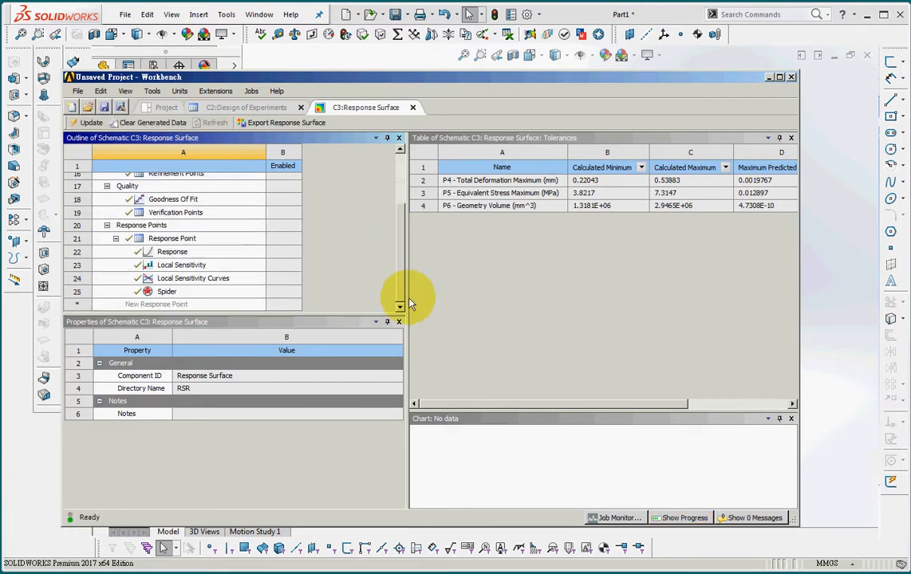
pyautogui.click(171, 252)
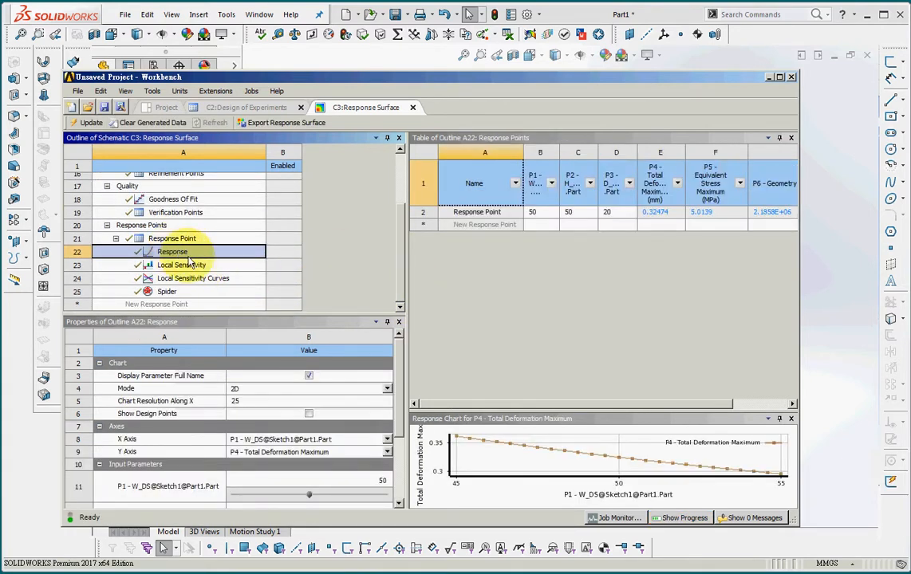
pyautogui.click(387, 389)
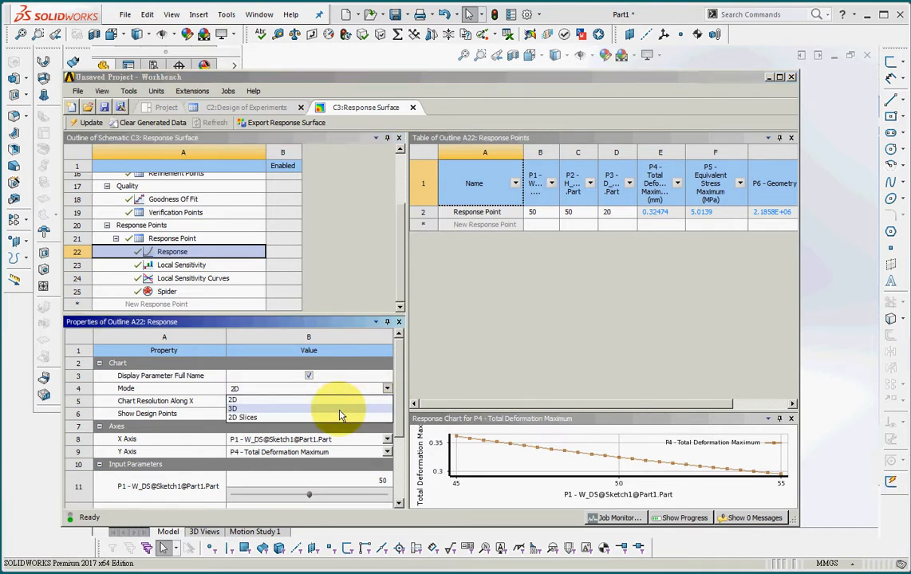
pyautogui.click(339, 414)
# Step: Set the response chart's X axis to P2 - H_DS and its Y axis to P3 - D_DS
pyautogui.moveTo(396, 408)
pyautogui.mouseDown()
pyautogui.moveTo(399, 460)
pyautogui.moveTo(397, 424)
pyautogui.mouseUp()
pyautogui.click(323, 397)
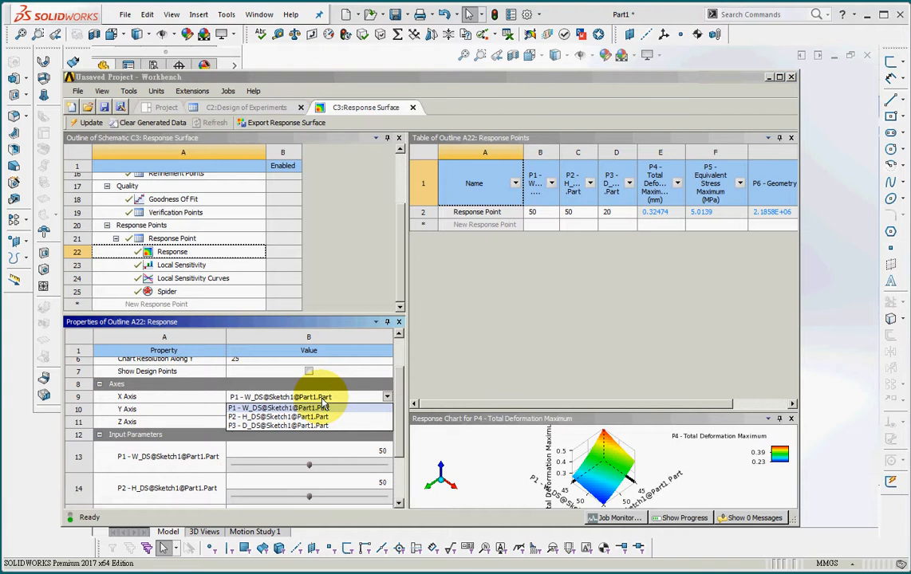
pyautogui.click(292, 416)
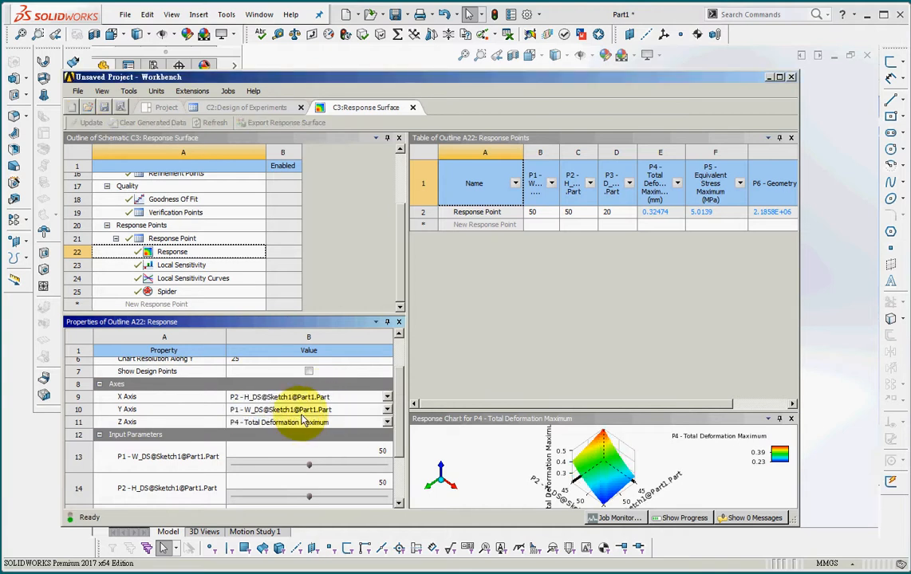
pyautogui.click(276, 409)
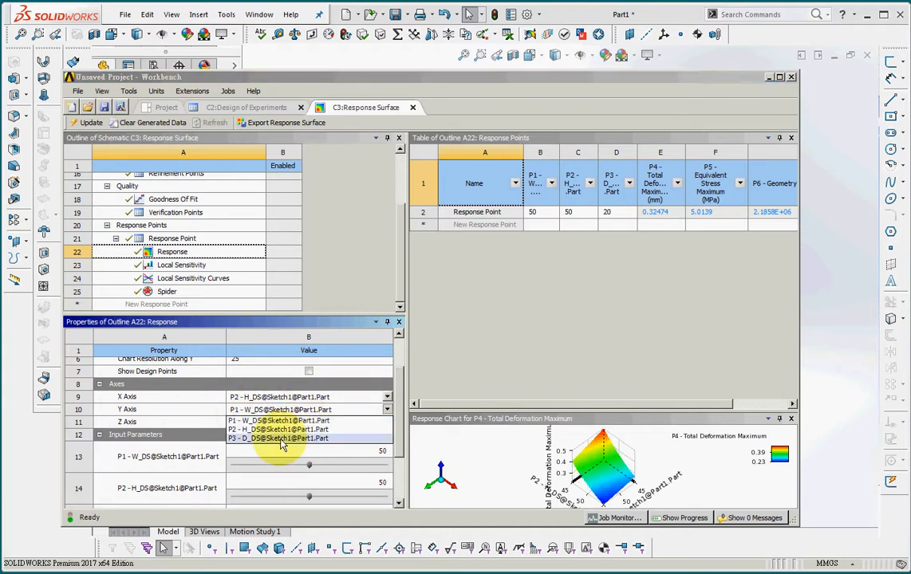
pyautogui.click(281, 439)
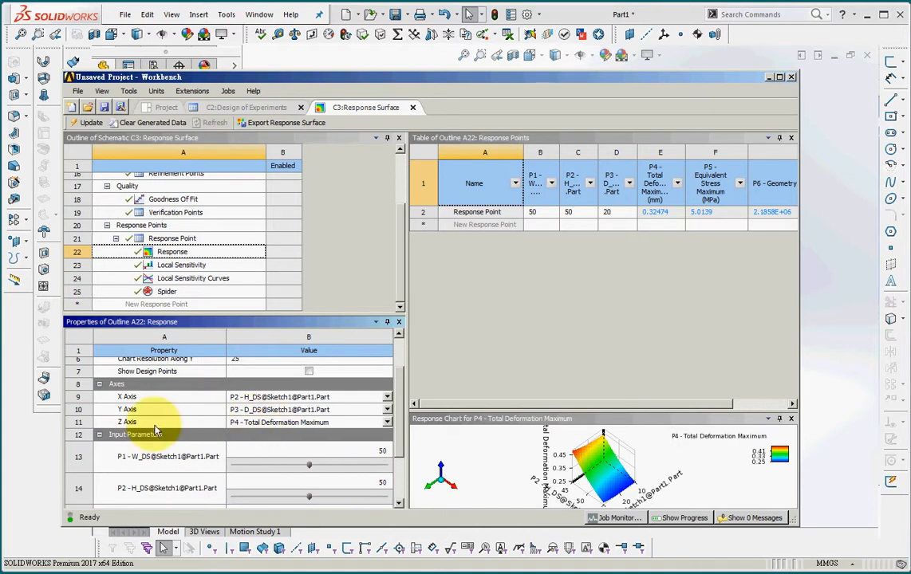
# Step: Plot P5 - Equivalent Stress Maximum on the response chart's Z axis and enlarge the chart area
pyautogui.click(300, 423)
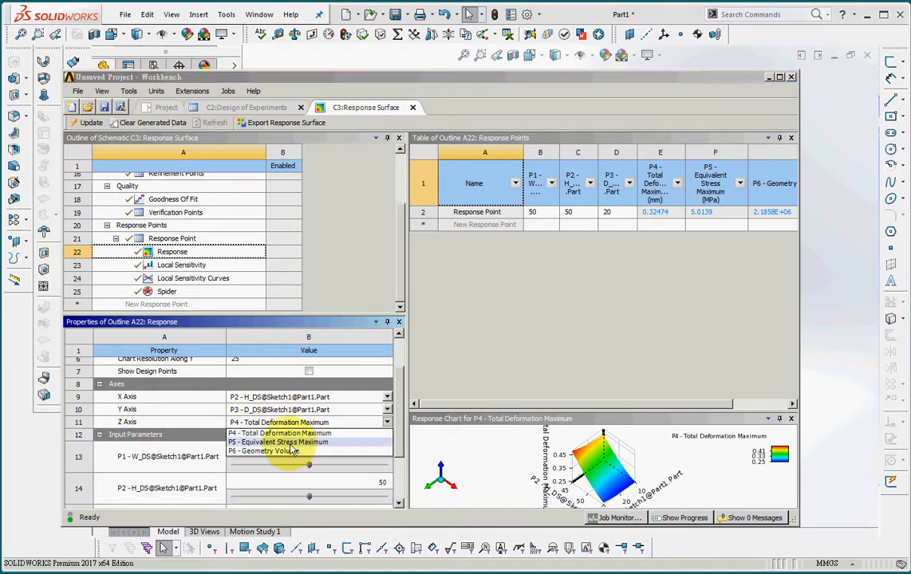
pyautogui.click(293, 443)
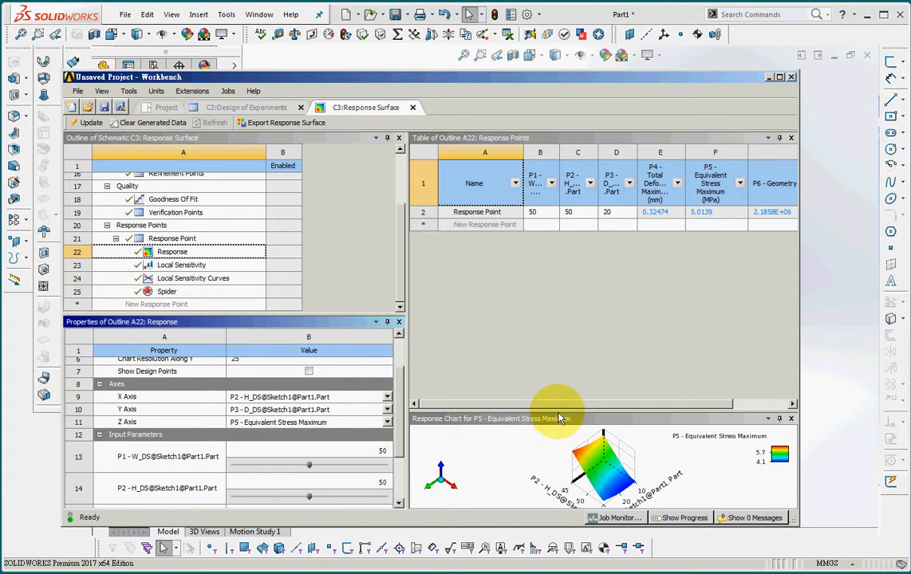
pyautogui.moveTo(560, 418); pyautogui.dragTo(553, 264)
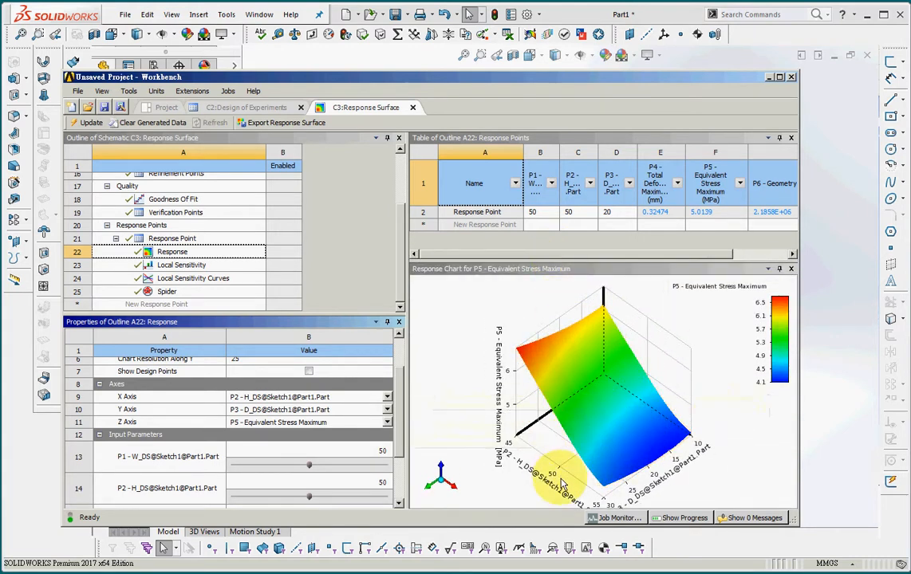
# Step: Change the response chart's Z axis to P6 - Geometry Volume and rotate the 3D surface to examine it
pyautogui.click(387, 423)
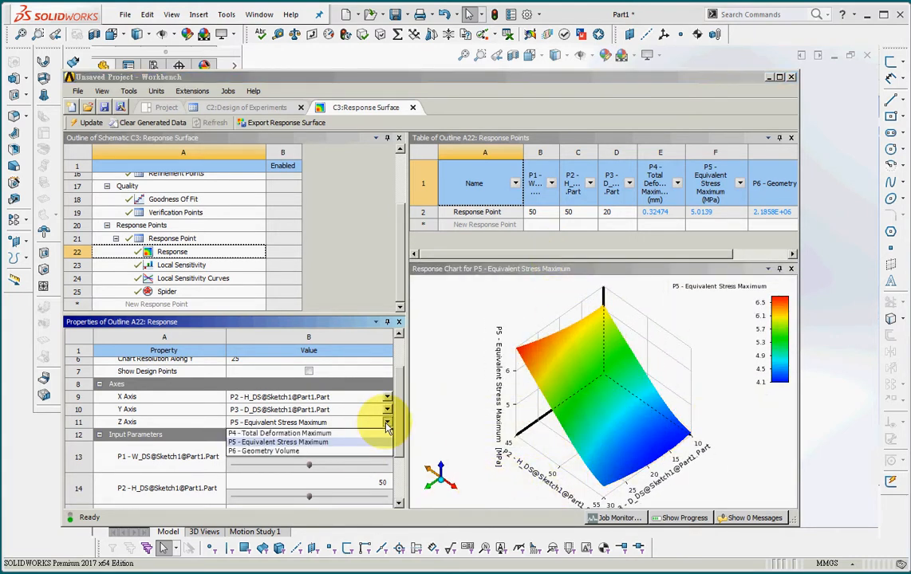
pyautogui.click(342, 452)
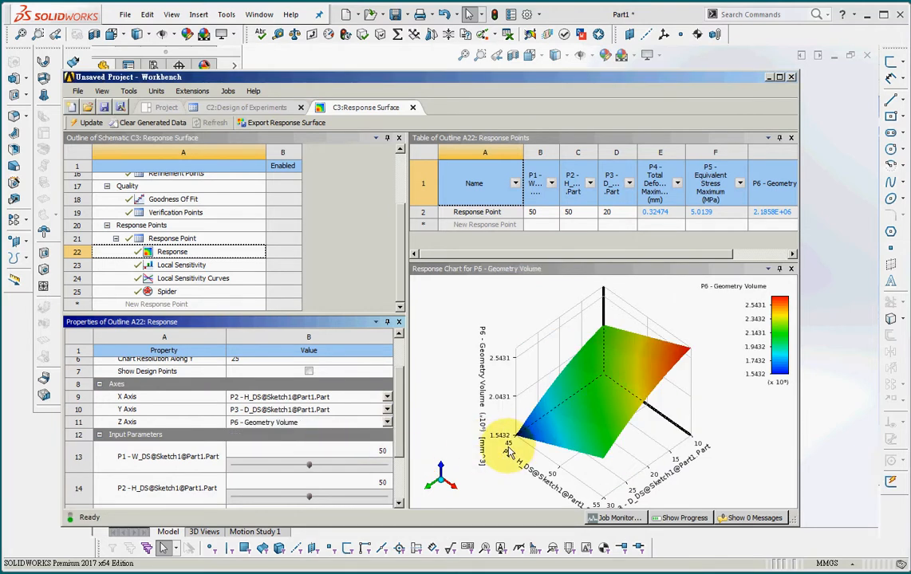
pyautogui.moveTo(508, 452)
pyautogui.mouseDown()
pyautogui.moveTo(589, 426)
pyautogui.moveTo(525, 382)
pyautogui.moveTo(501, 471)
pyautogui.mouseUp()
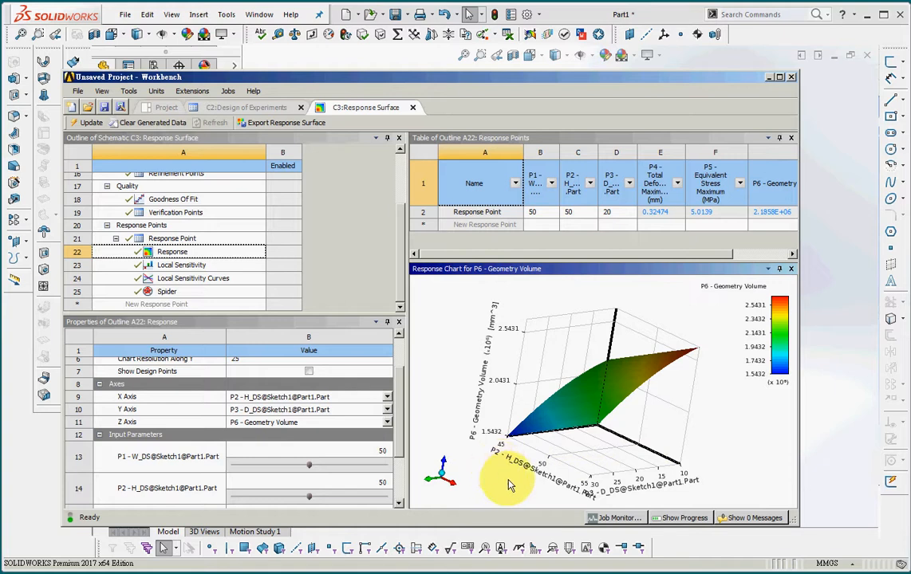
pyautogui.scroll(3, 400, 403)
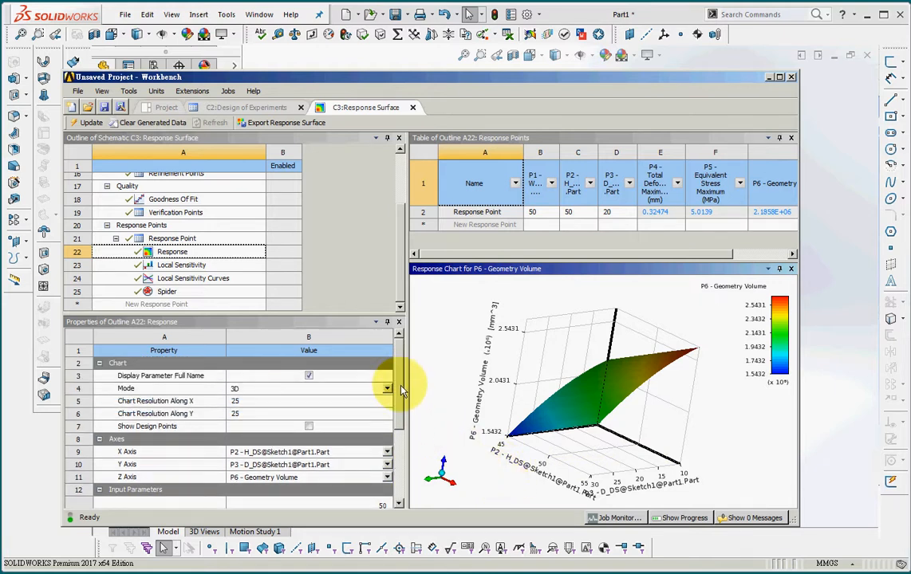
pyautogui.scroll(-1, 401, 393)
pyautogui.scroll(1, 401, 375)
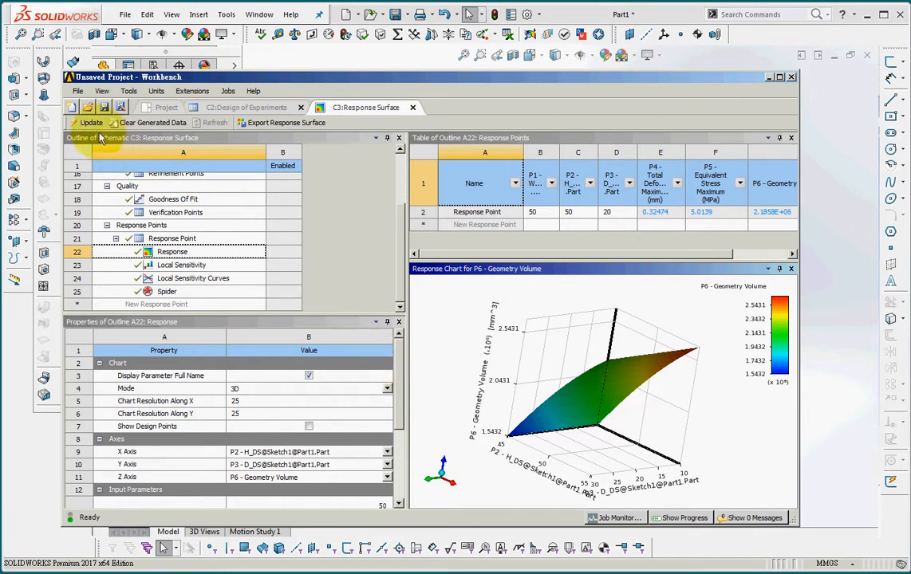
# Step: Add a Response Surface Optimization system linked to the existing Response Surface in the project schematic, and open its Optimization component for editing
pyautogui.click(164, 107)
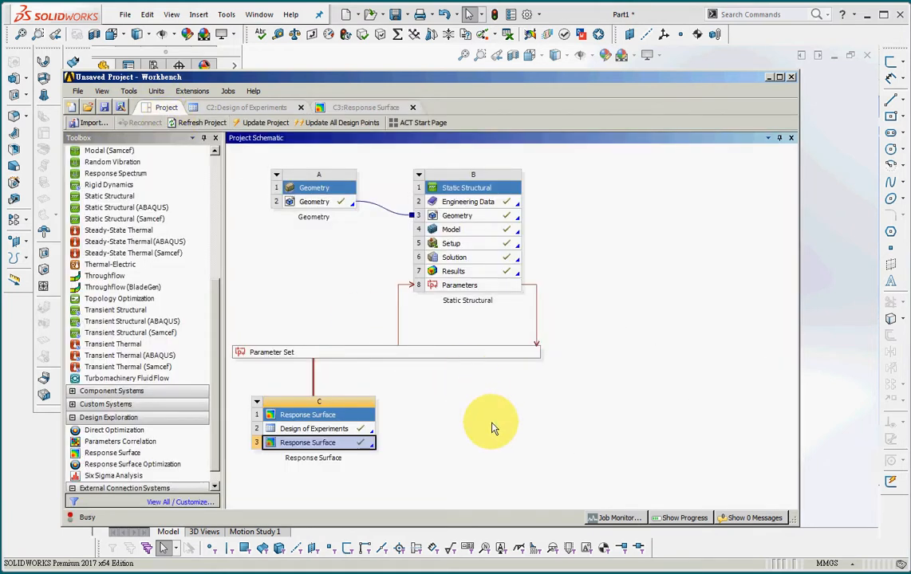
pyautogui.moveTo(116, 464); pyautogui.dragTo(303, 447)
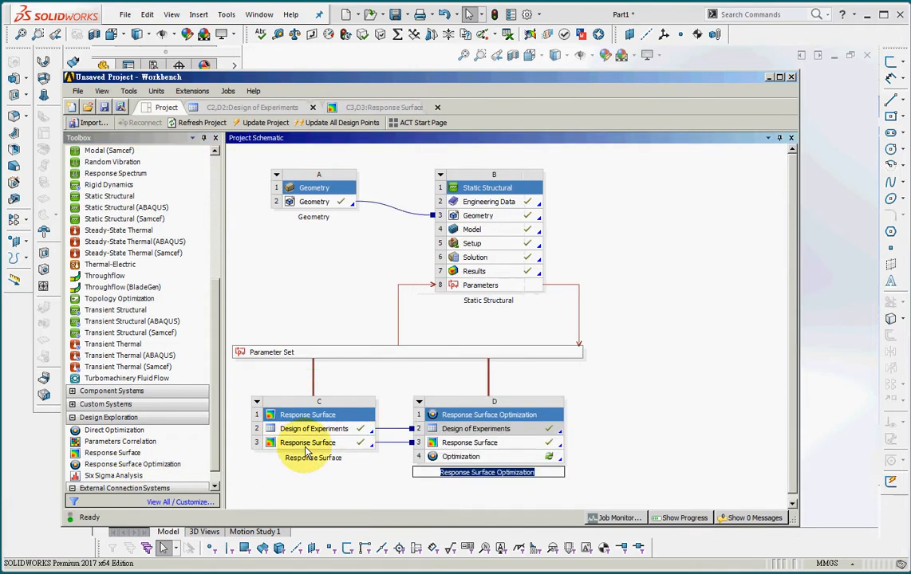
pyautogui.click(479, 460)
pyautogui.rightClick(481, 461)
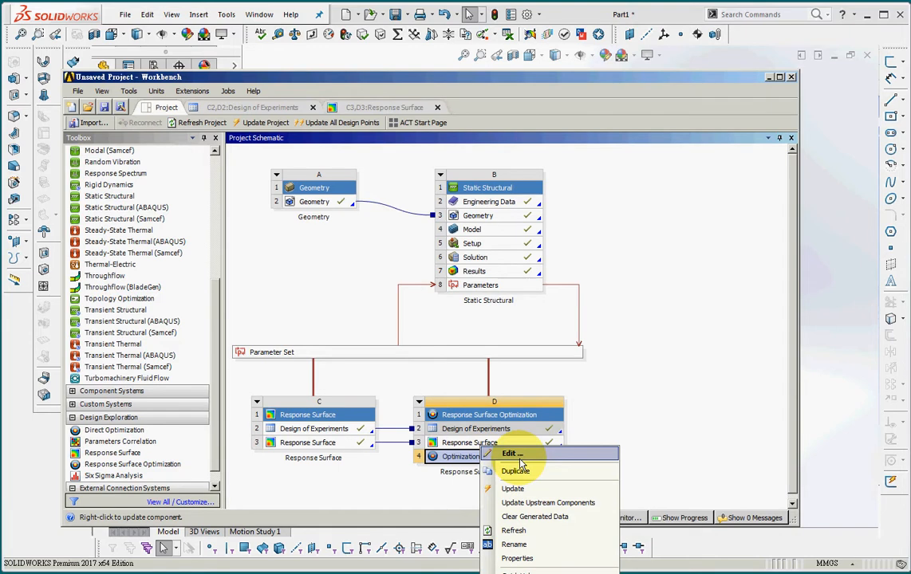
pyautogui.click(517, 454)
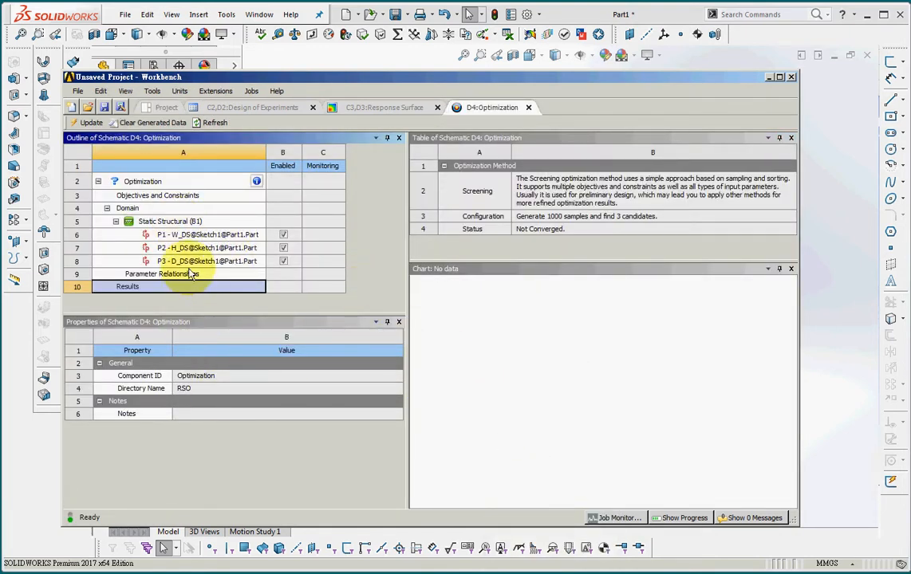
# Step: Check the optimization domain bounds of the D_DS, W_DS and H_DS input parameters
pyautogui.click(192, 263)
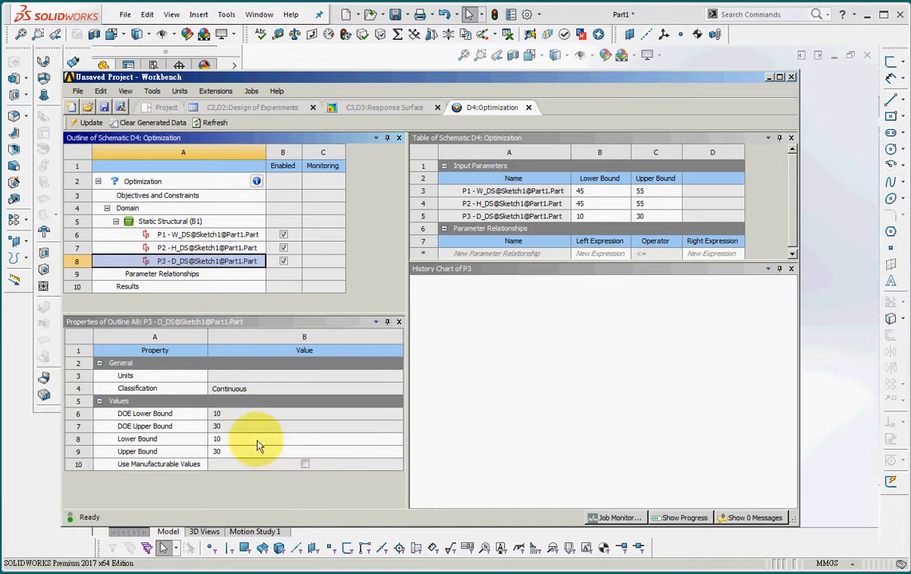
pyautogui.click(230, 234)
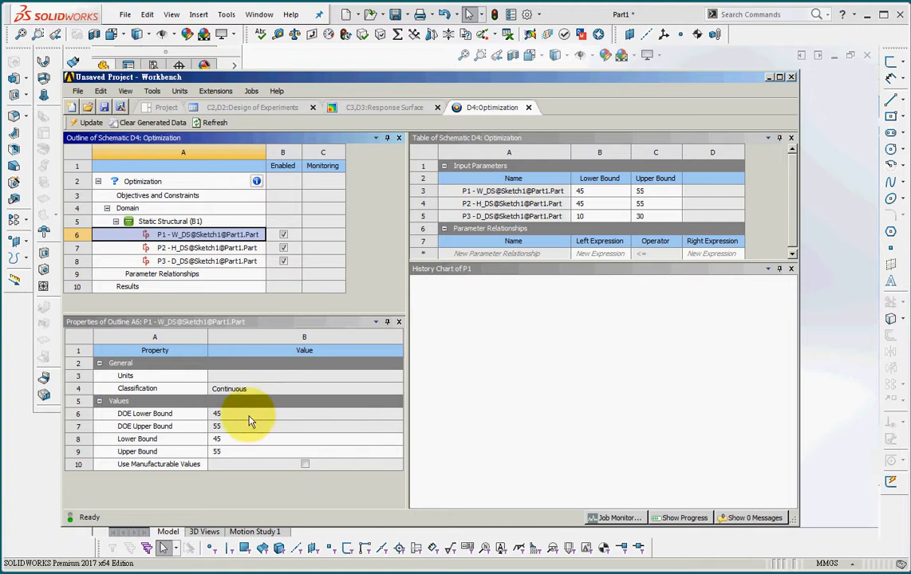
pyautogui.click(226, 248)
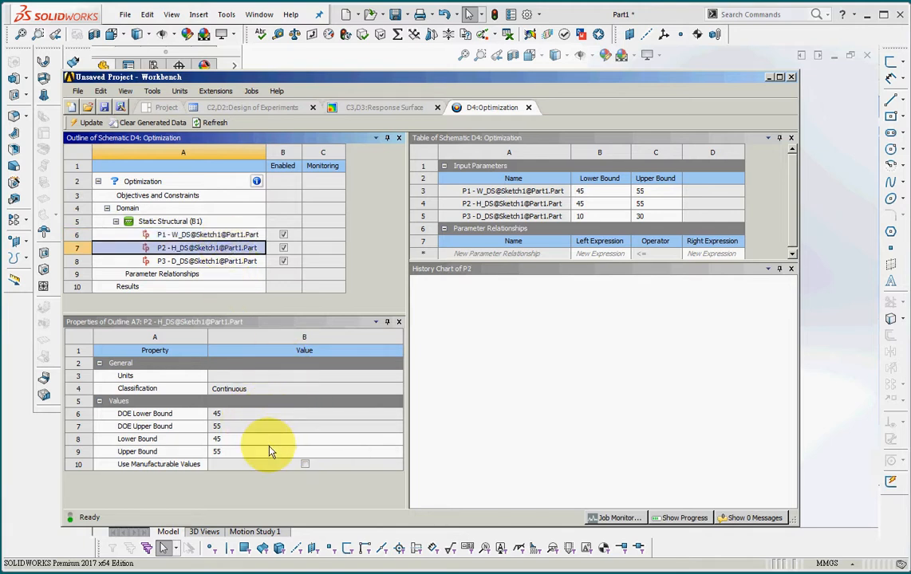
# Step: Add P4 - Total Deformation Maximum to the optimization's Objectives and Constraints with a Seek Target objective
pyautogui.click(192, 195)
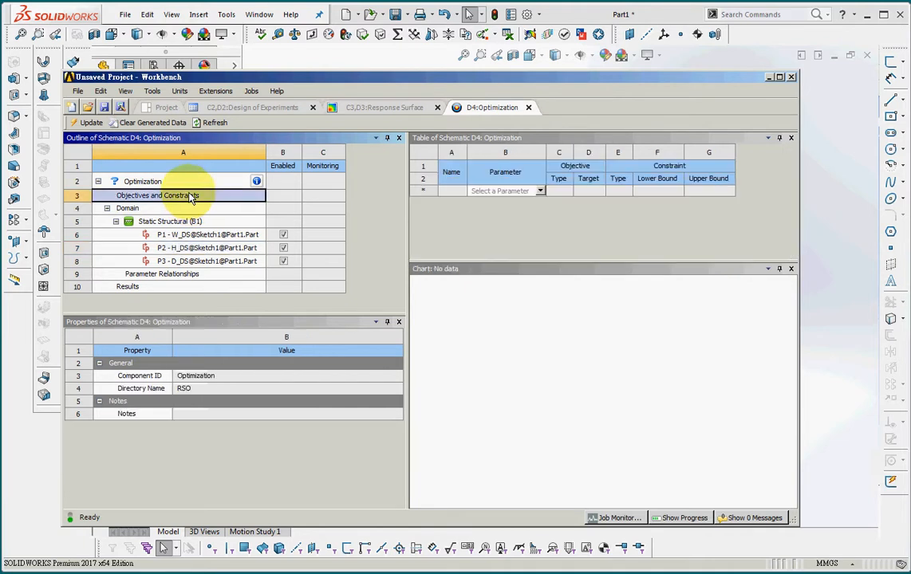
pyautogui.click(540, 191)
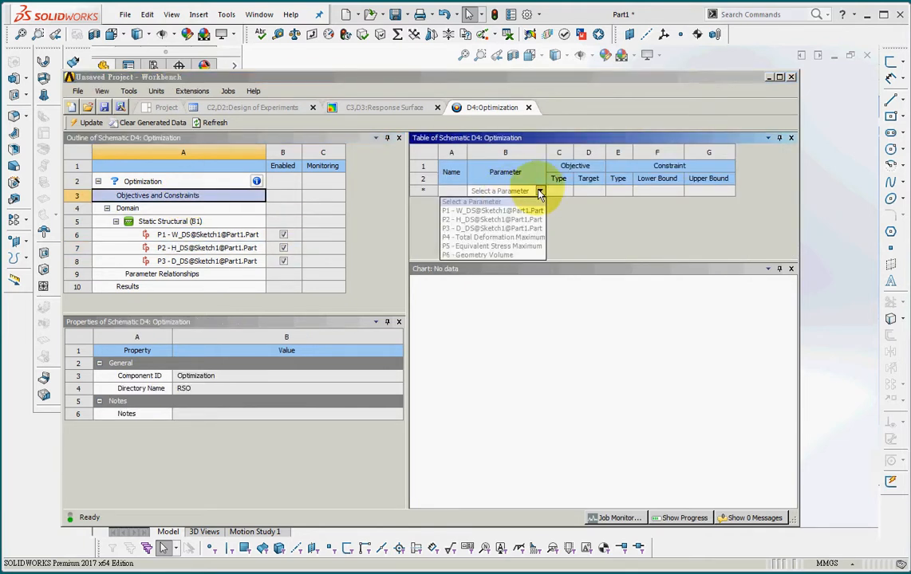
pyautogui.click(530, 238)
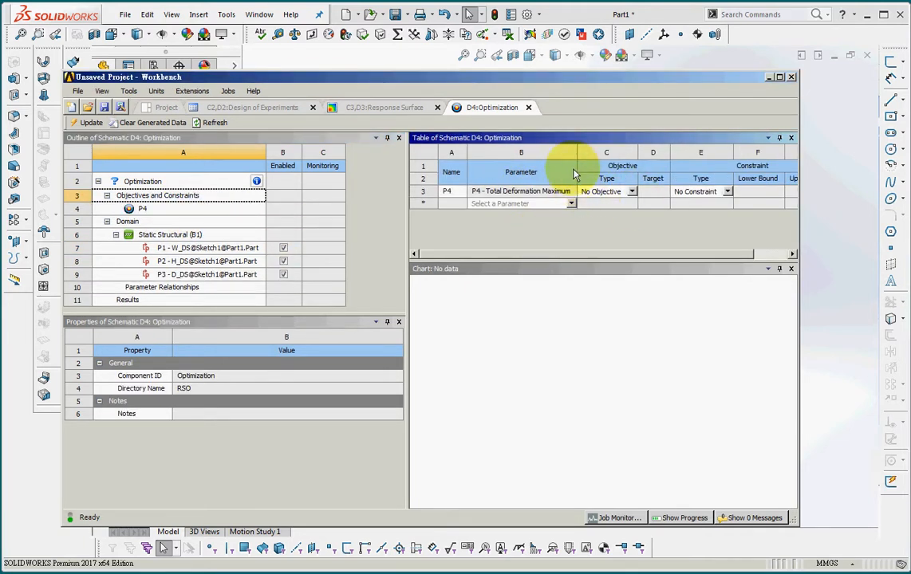
pyautogui.moveTo(580, 152); pyautogui.dragTo(561, 152)
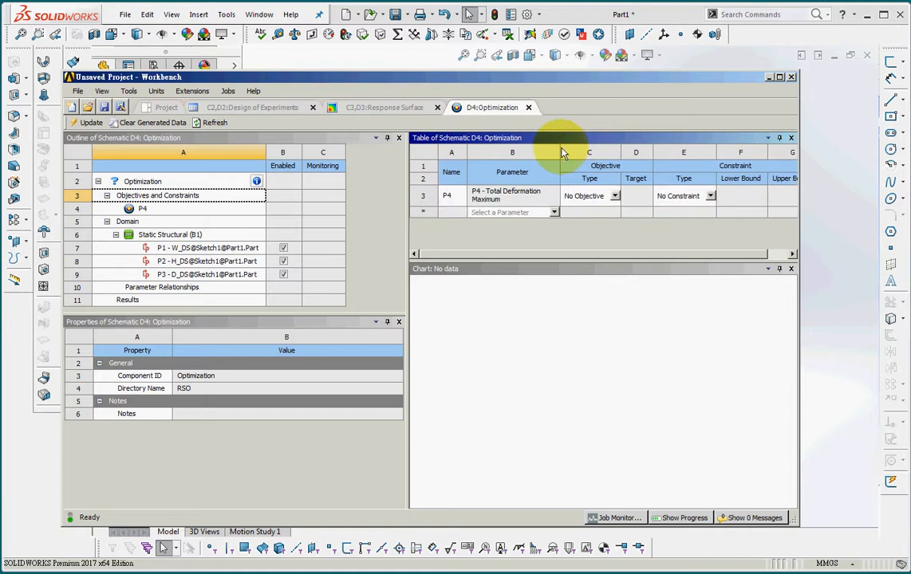
pyautogui.click(614, 196)
pyautogui.click(610, 232)
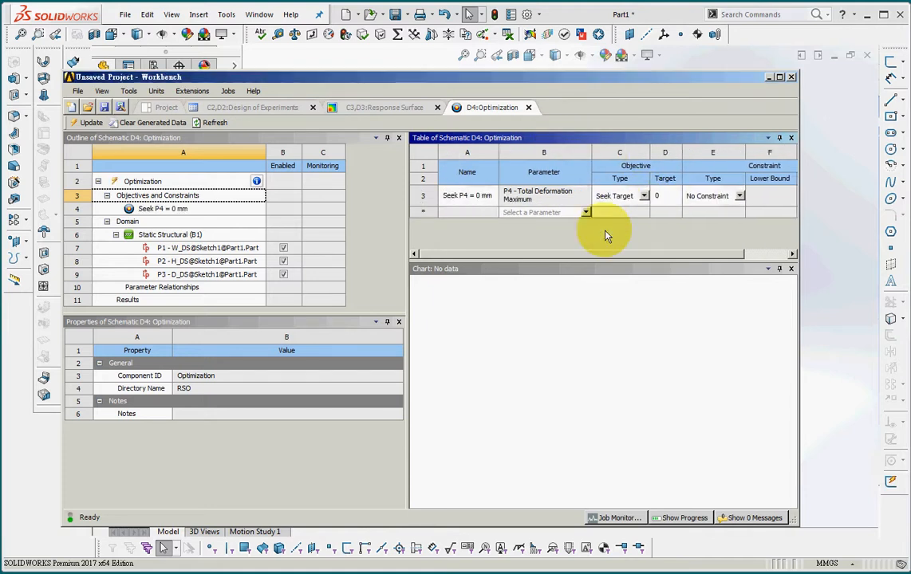
# Step: Constrain P4 - Total Deformation Maximum to Values <= Upper Bound, with an upper bound of 0.5 mm
pyautogui.click(740, 197)
pyautogui.click(717, 217)
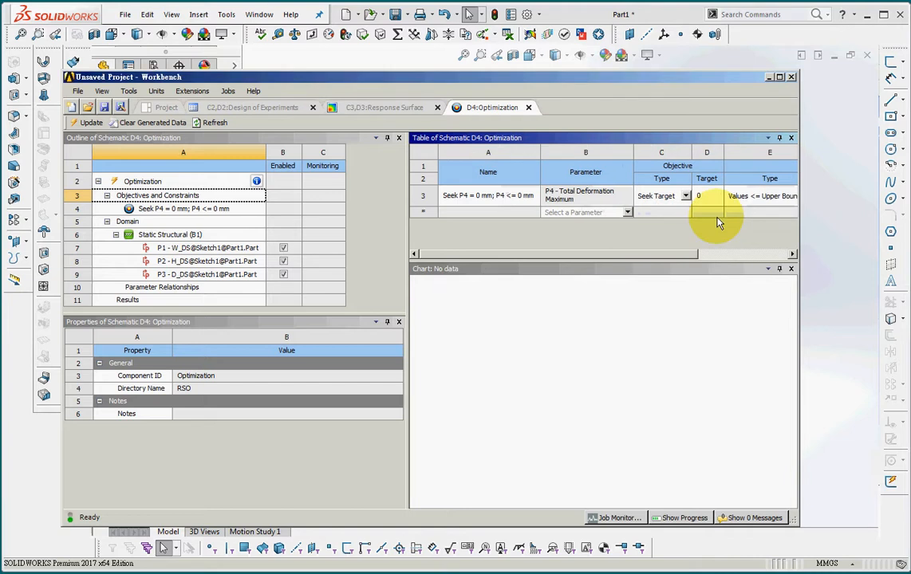
pyautogui.moveTo(689, 255); pyautogui.dragTo(777, 250)
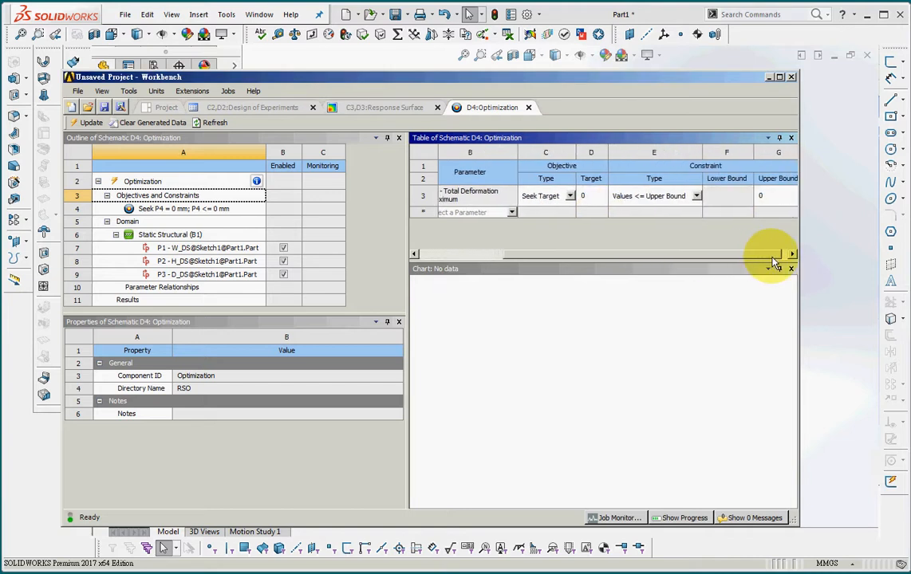
pyautogui.click(768, 201)
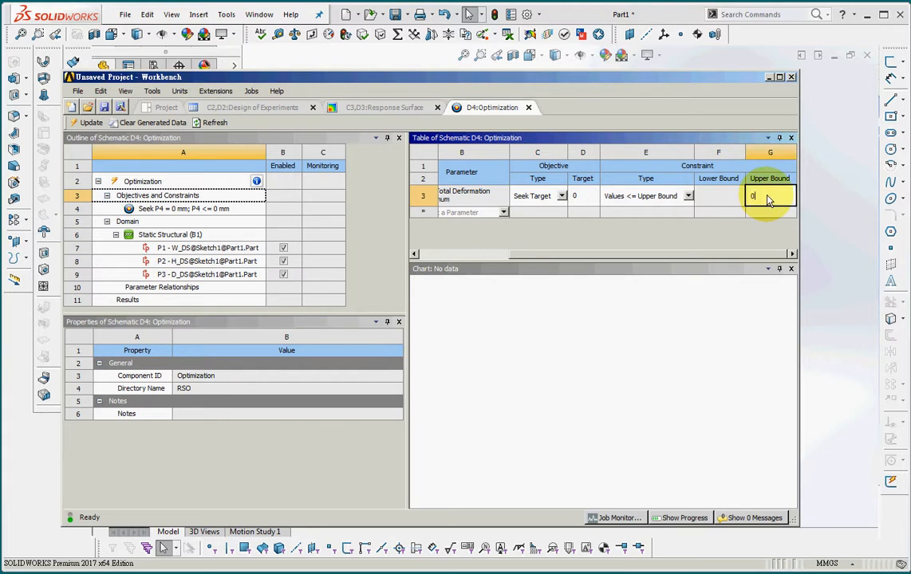
pyautogui.write('0.5')
pyautogui.press('Return')
pyautogui.moveTo(746, 253); pyautogui.dragTo(587, 246)
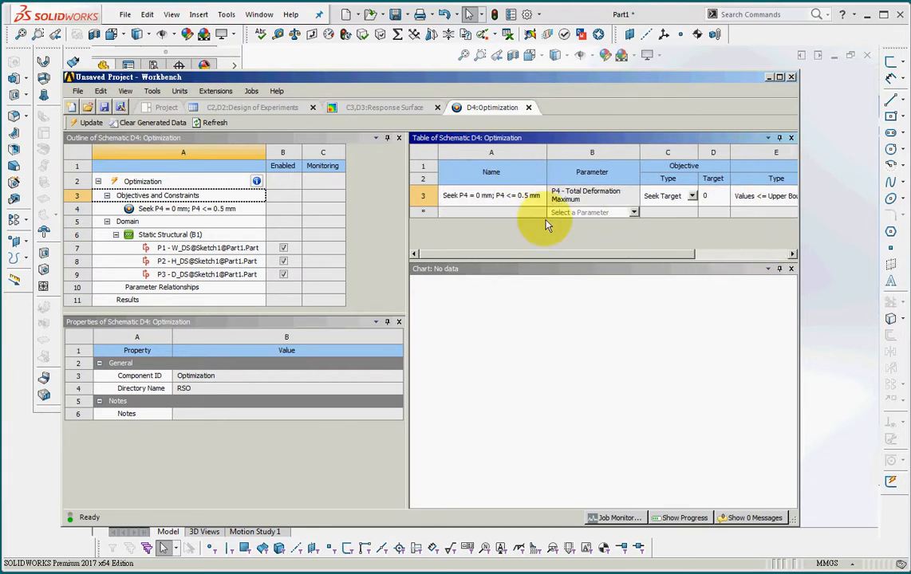
# Step: Add P5 - Equivalent Stress Maximum to the optimization's Objectives and Constraints with a Seek Target objective
pyautogui.click(633, 212)
pyautogui.click(616, 260)
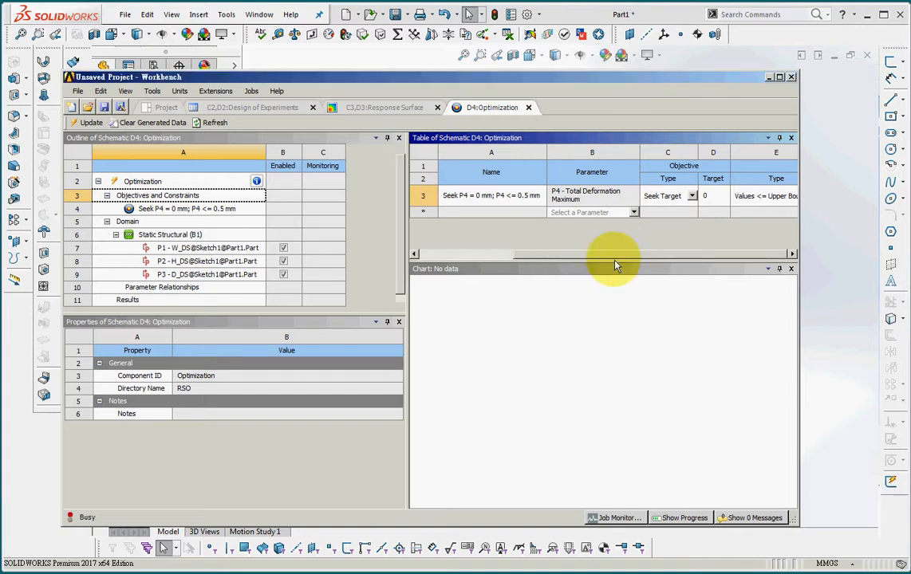
pyautogui.click(560, 217)
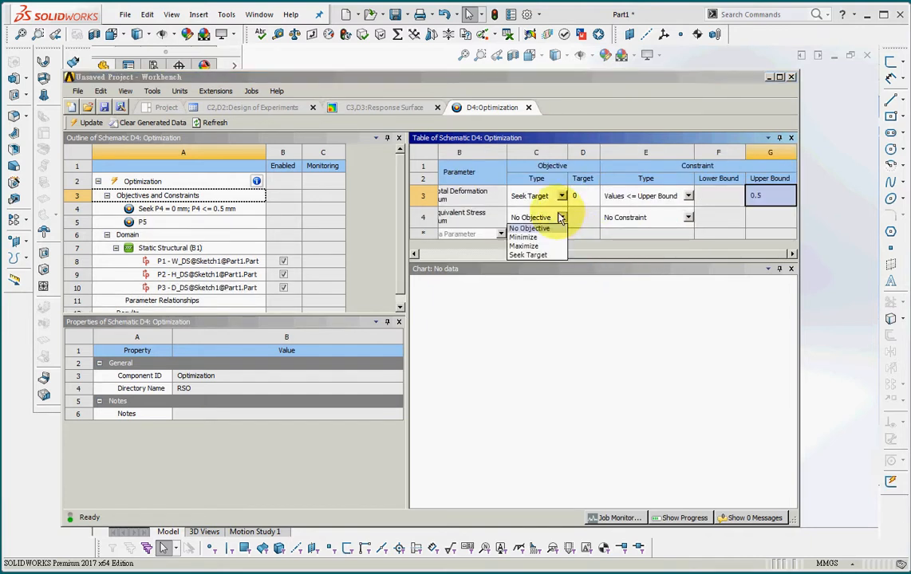
pyautogui.click(538, 254)
# Step: Constrain P5 - Equivalent Stress Maximum to Values <= Upper Bound, with an upper bound of 6 MPa
pyautogui.click(689, 217)
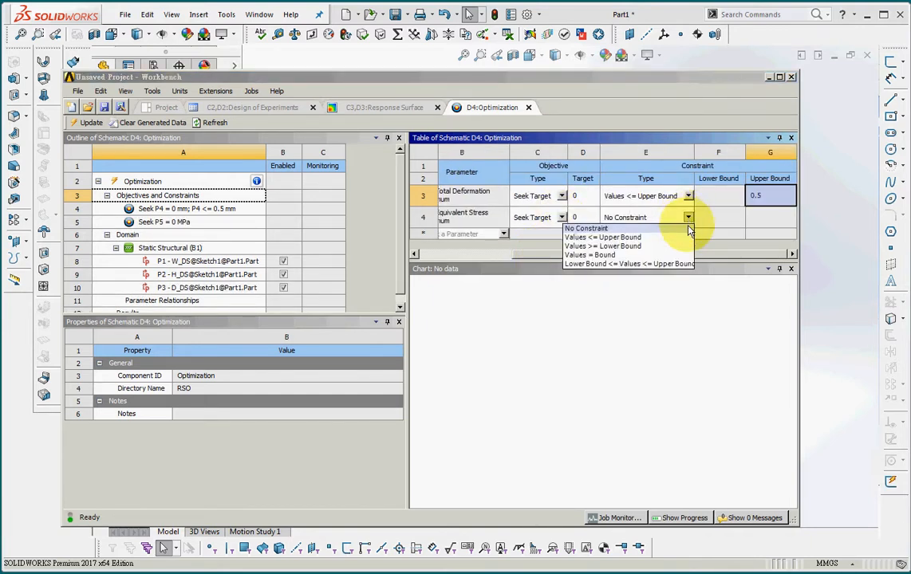
pyautogui.click(653, 244)
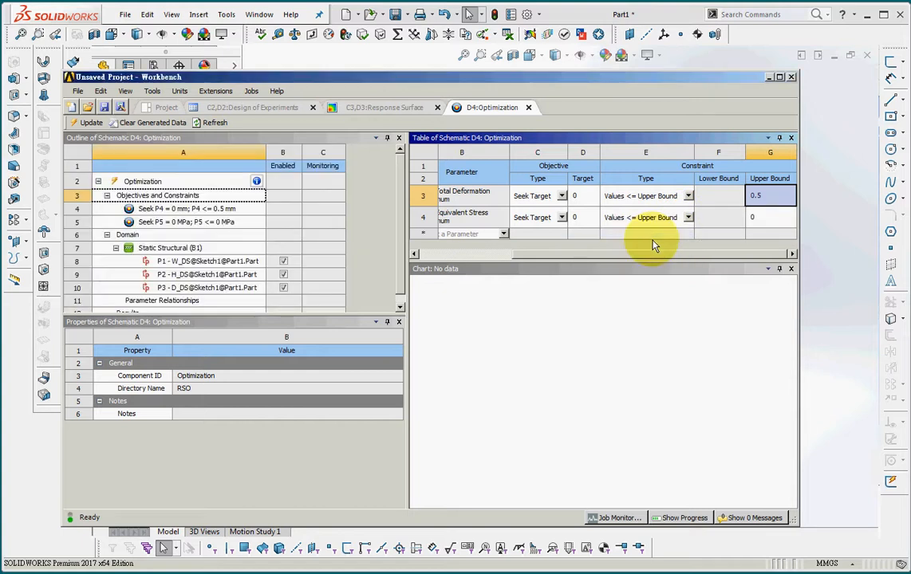
pyautogui.click(758, 220)
pyautogui.write('6')
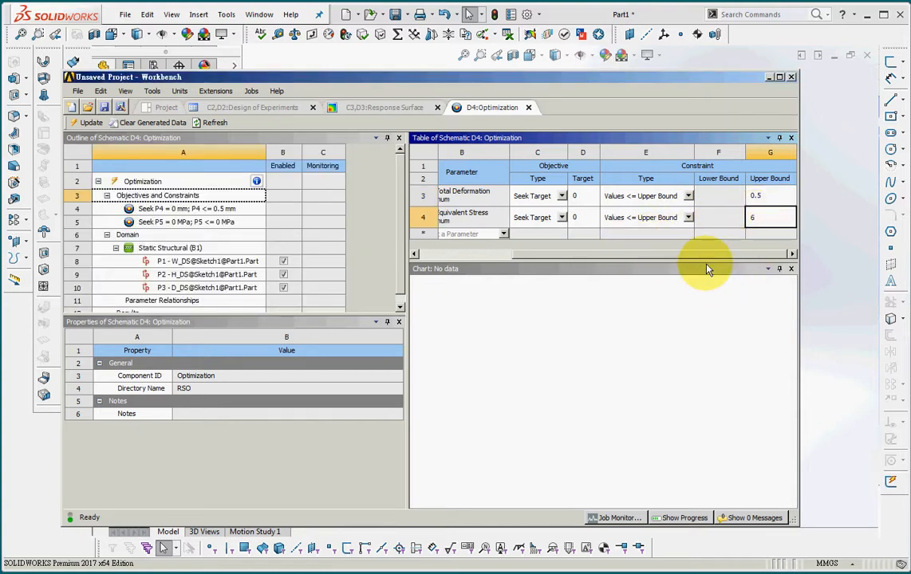
pyautogui.press('Return')
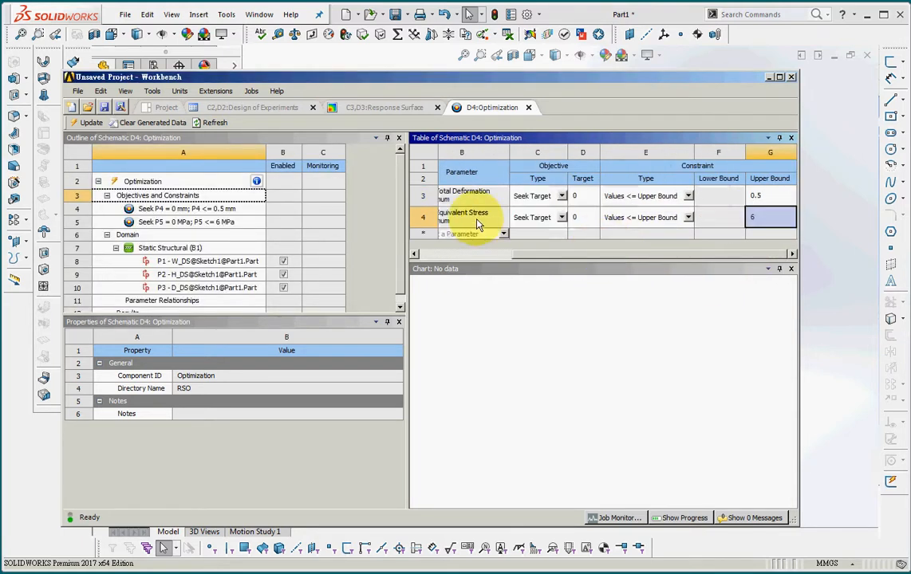
# Step: Add P6 - Geometry Volume to the Objectives and Constraints with a Minimize objective and no constraint
pyautogui.moveTo(535, 259); pyautogui.dragTo(471, 261)
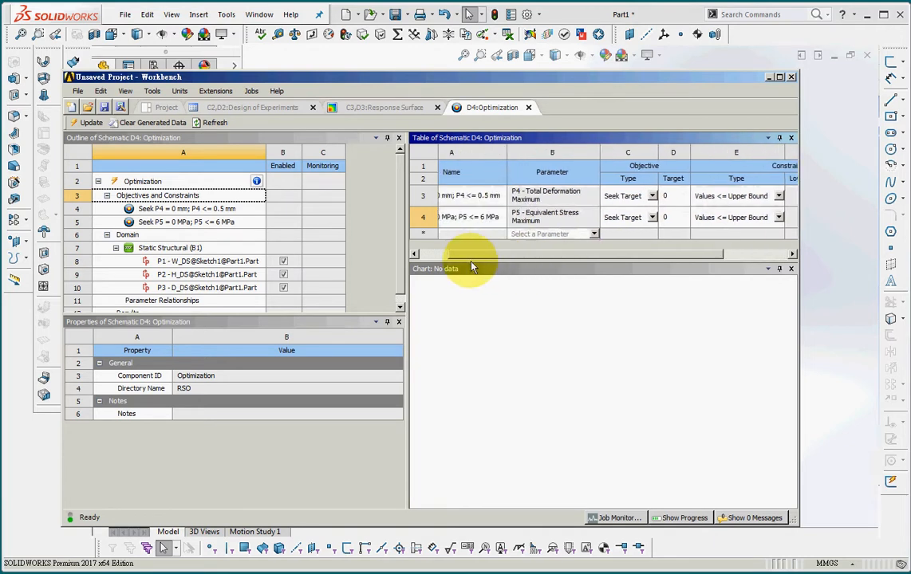
pyautogui.click(595, 236)
pyautogui.click(576, 281)
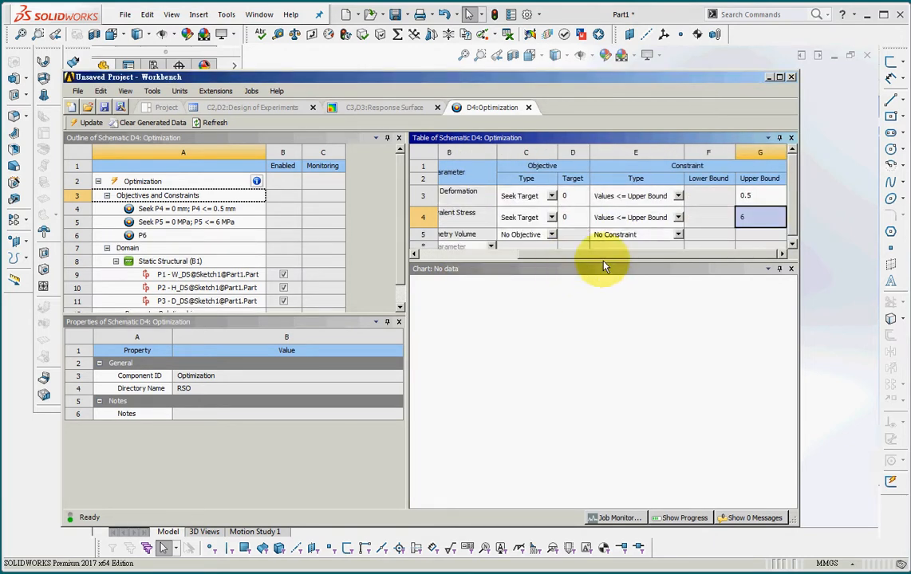
pyautogui.click(677, 236)
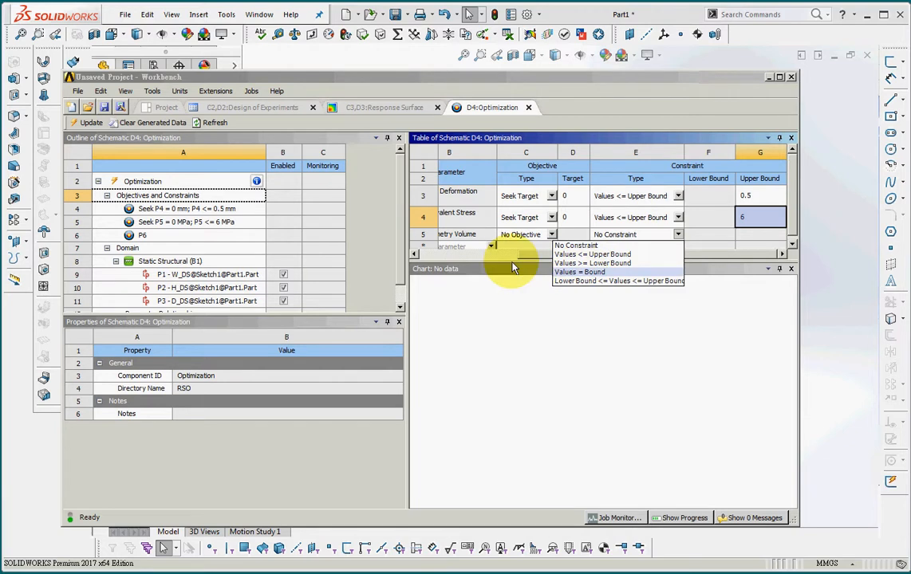
pyautogui.click(551, 234)
pyautogui.click(540, 256)
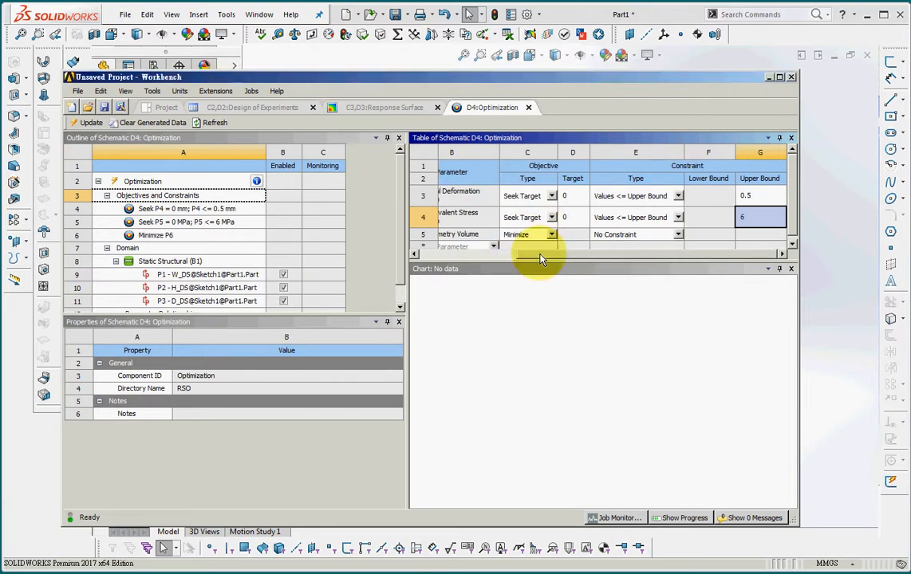
# Step: Update the optimization and display the Samples chart from its results
pyautogui.click(93, 125)
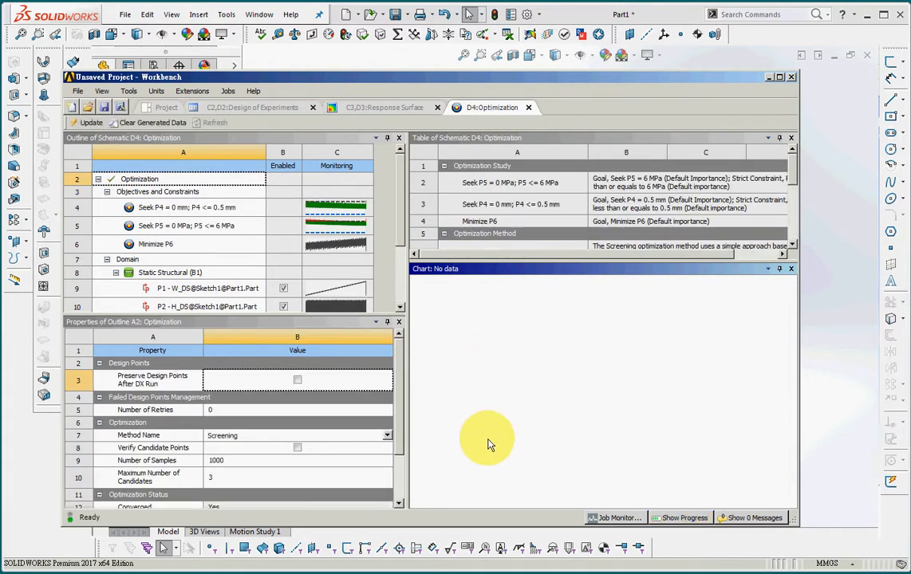
pyautogui.moveTo(401, 229); pyautogui.dragTo(400, 307)
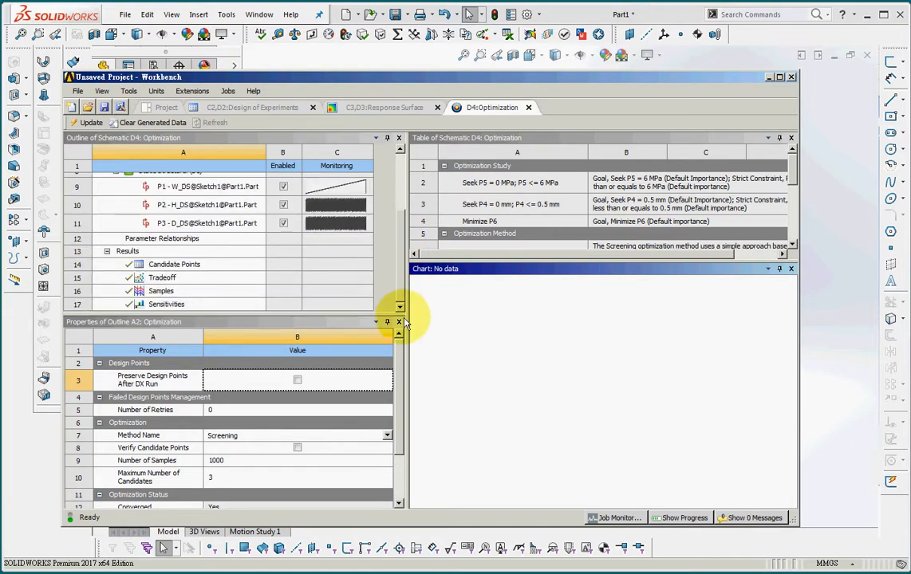
pyautogui.click(184, 293)
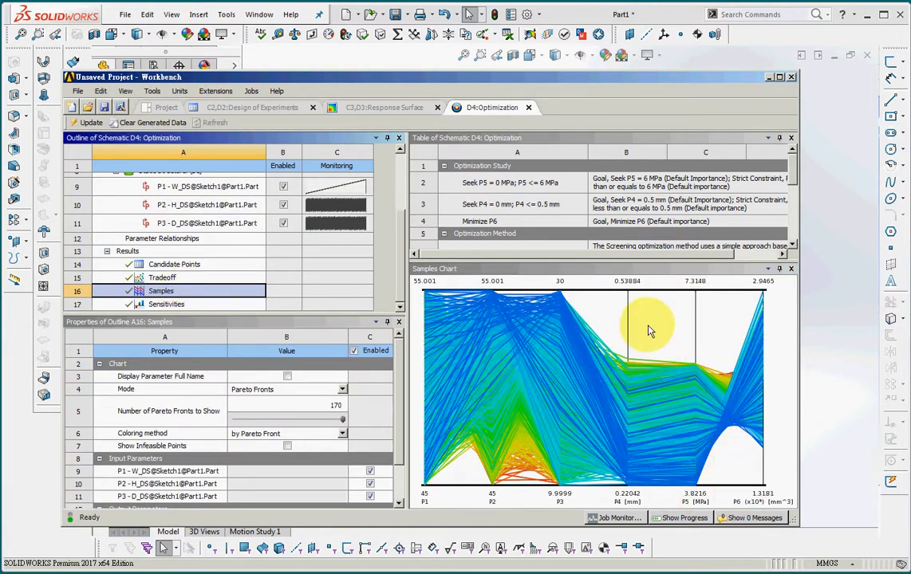
# Step: Lower the upper limits in the Samples chart to about 0.5 mm on the P4 axis and about 6 MPa on the P5 axis
pyautogui.click(629, 291)
pyautogui.moveTo(629, 291); pyautogui.dragTo(631, 318)
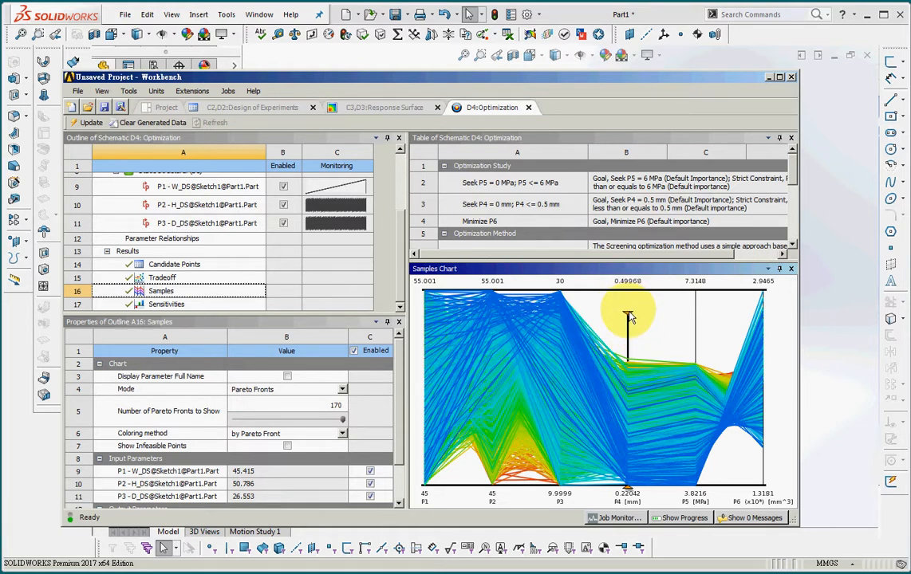
pyautogui.moveTo(698, 294); pyautogui.dragTo(703, 370)
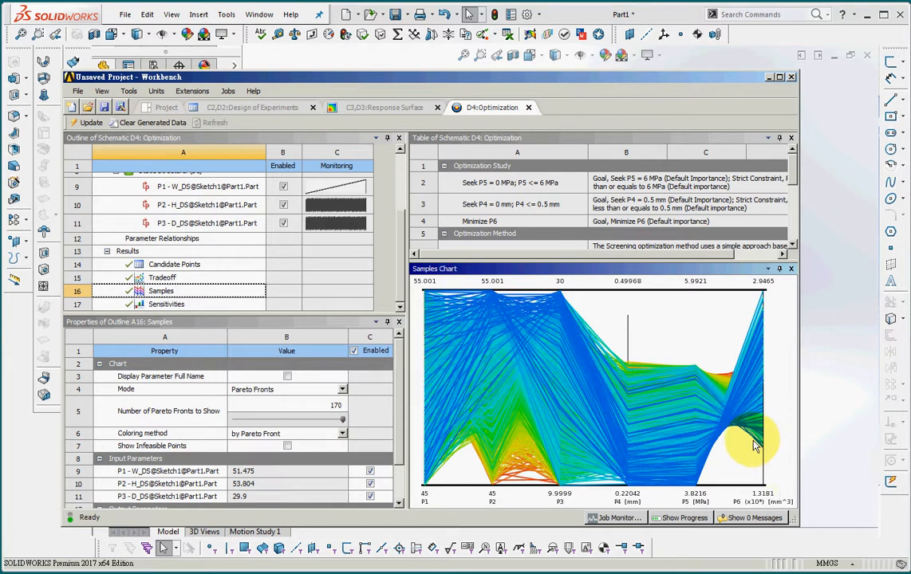
pyautogui.moveTo(754, 438)
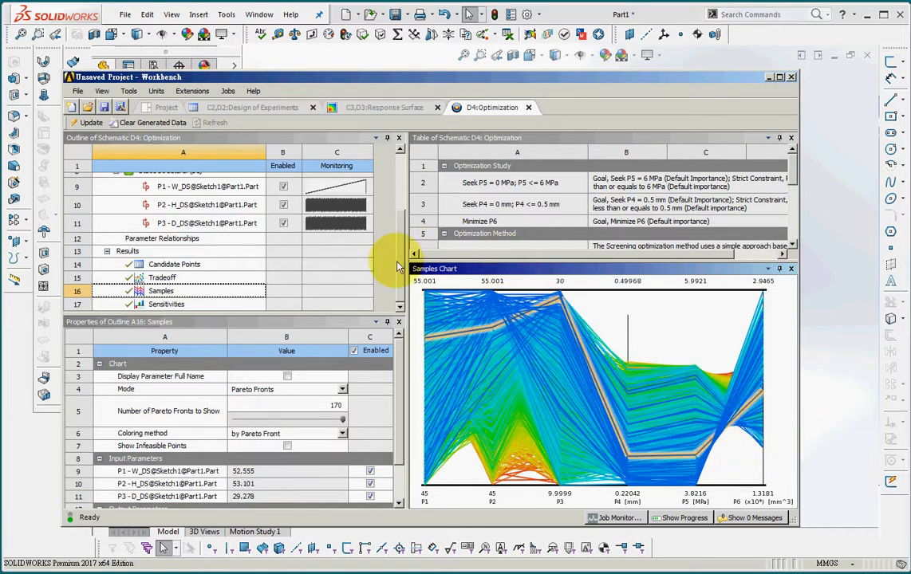
# Step: Return to the project schematic and open the Response Surface component of system C to view its response chart
pyautogui.moveTo(400, 259); pyautogui.dragTo(399, 177)
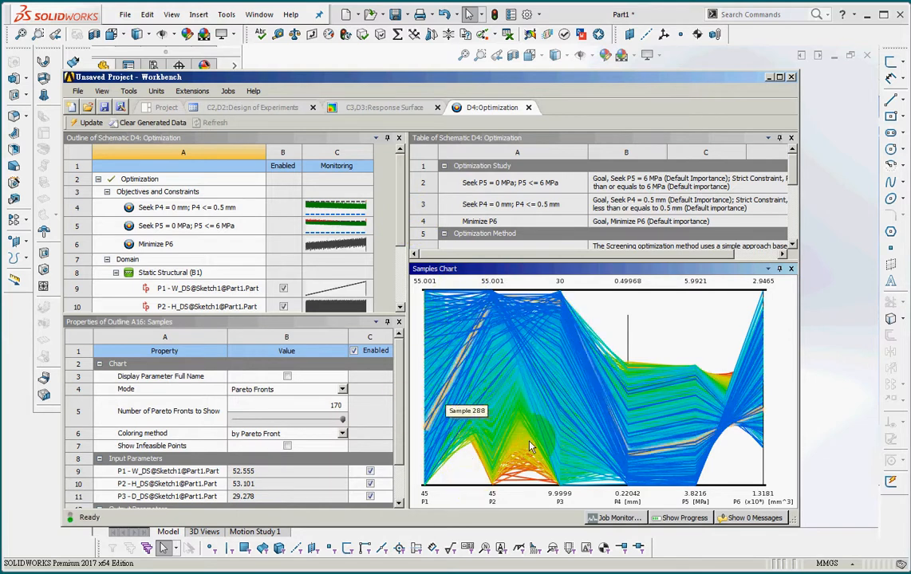
pyautogui.moveTo(397, 229); pyautogui.dragTo(410, 307)
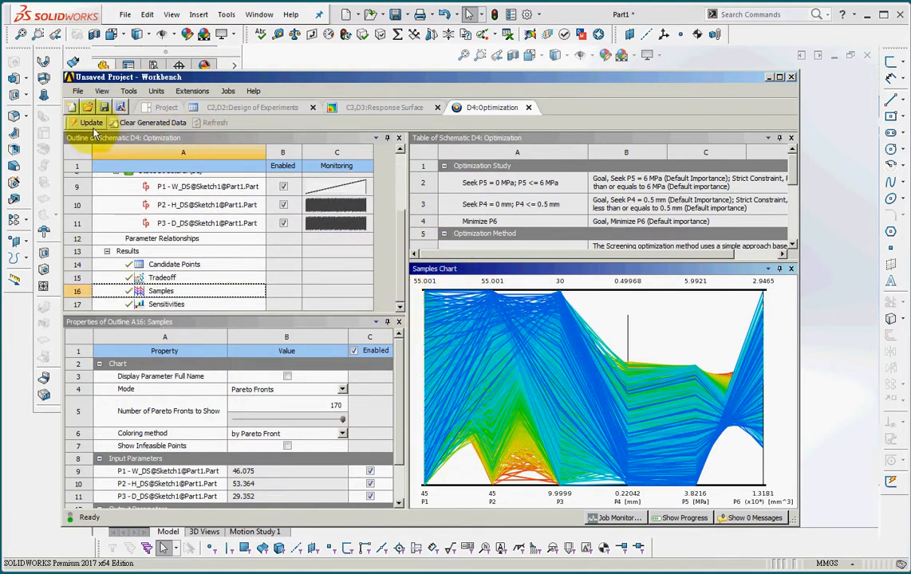
pyautogui.click(165, 110)
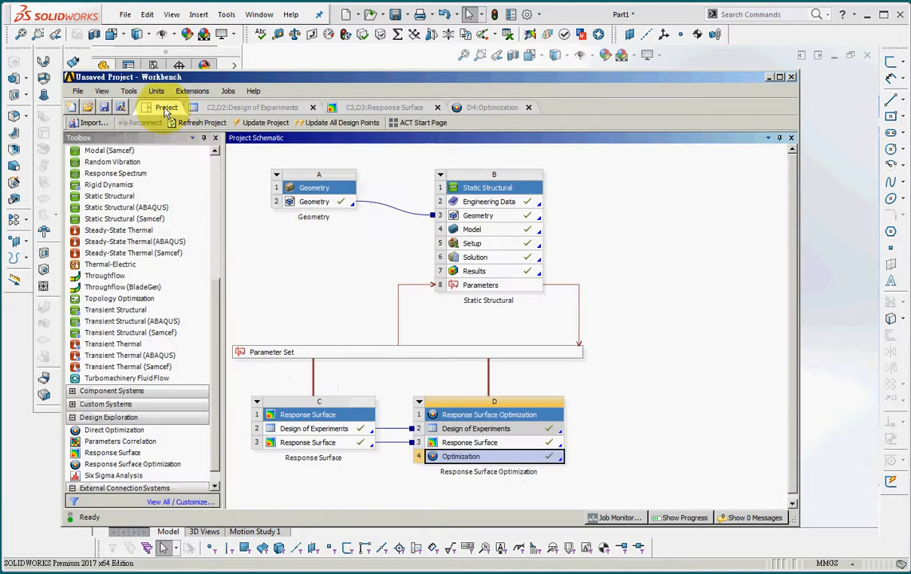
pyautogui.rightClick(335, 434)
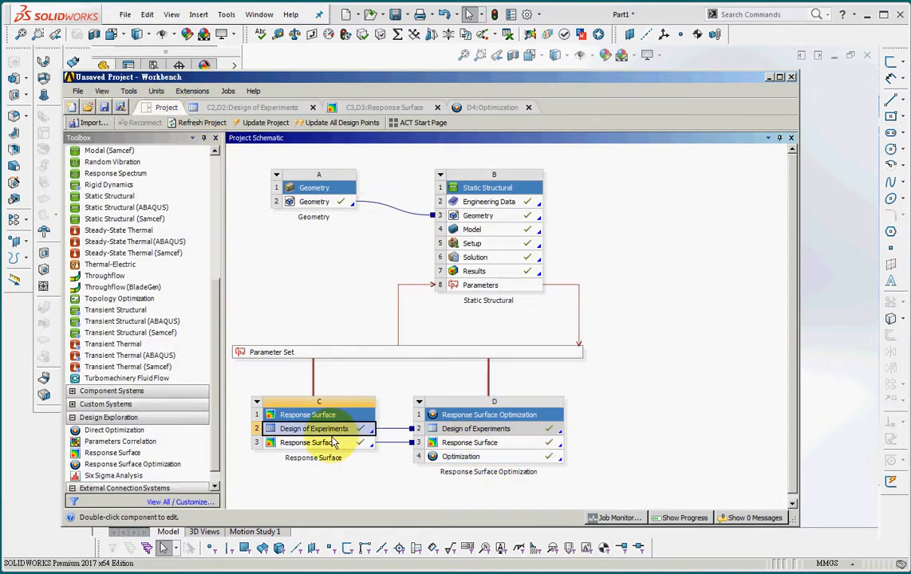
pyautogui.click(309, 444)
pyautogui.rightClick(309, 445)
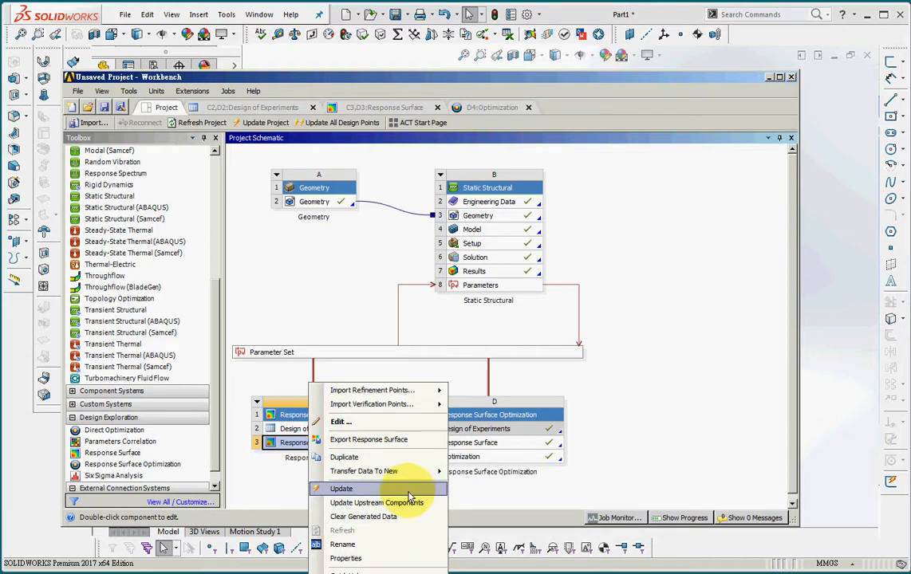
pyautogui.click(381, 423)
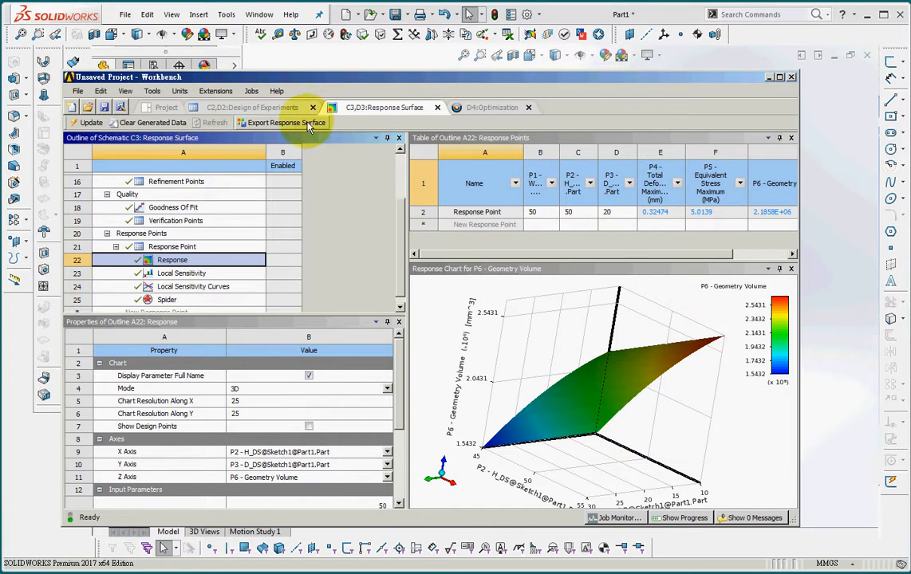
# Step: Return to the project schematic and open the Optimization component of the Response Surface Optimization system for editing
pyautogui.click(160, 112)
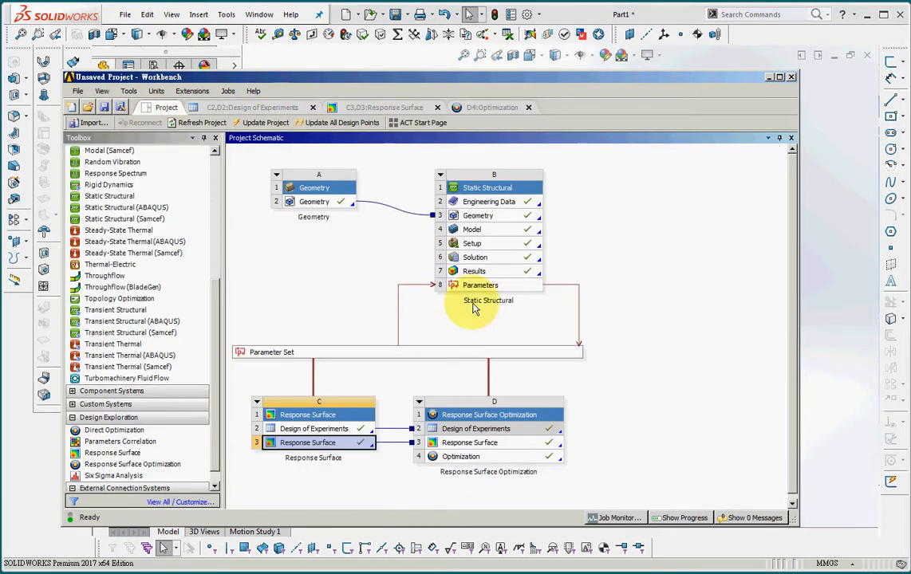
pyautogui.click(520, 462)
pyautogui.rightClick(520, 463)
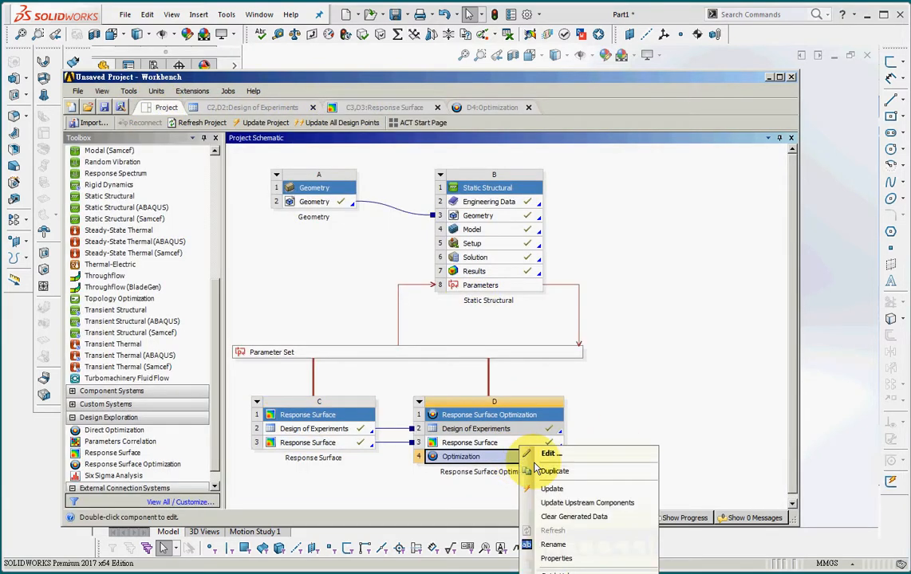
pyautogui.click(554, 454)
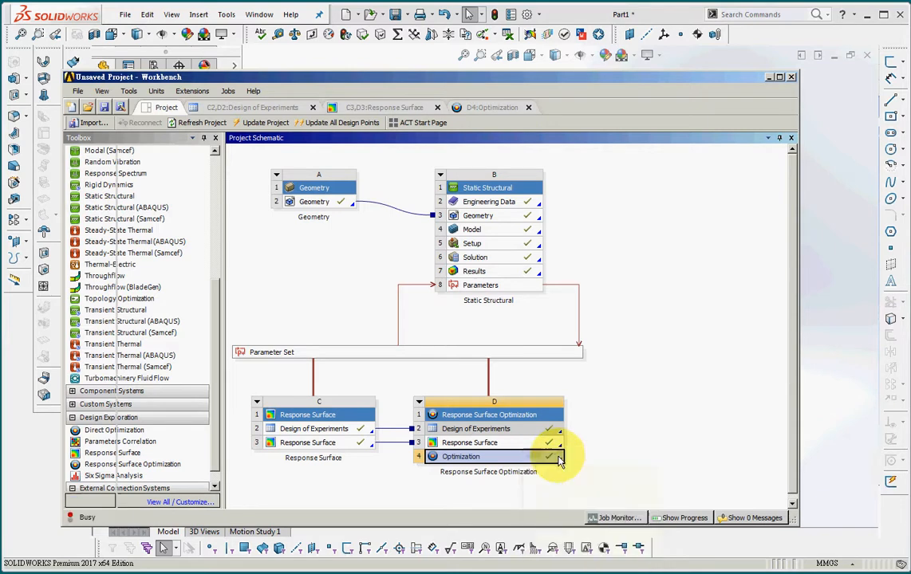